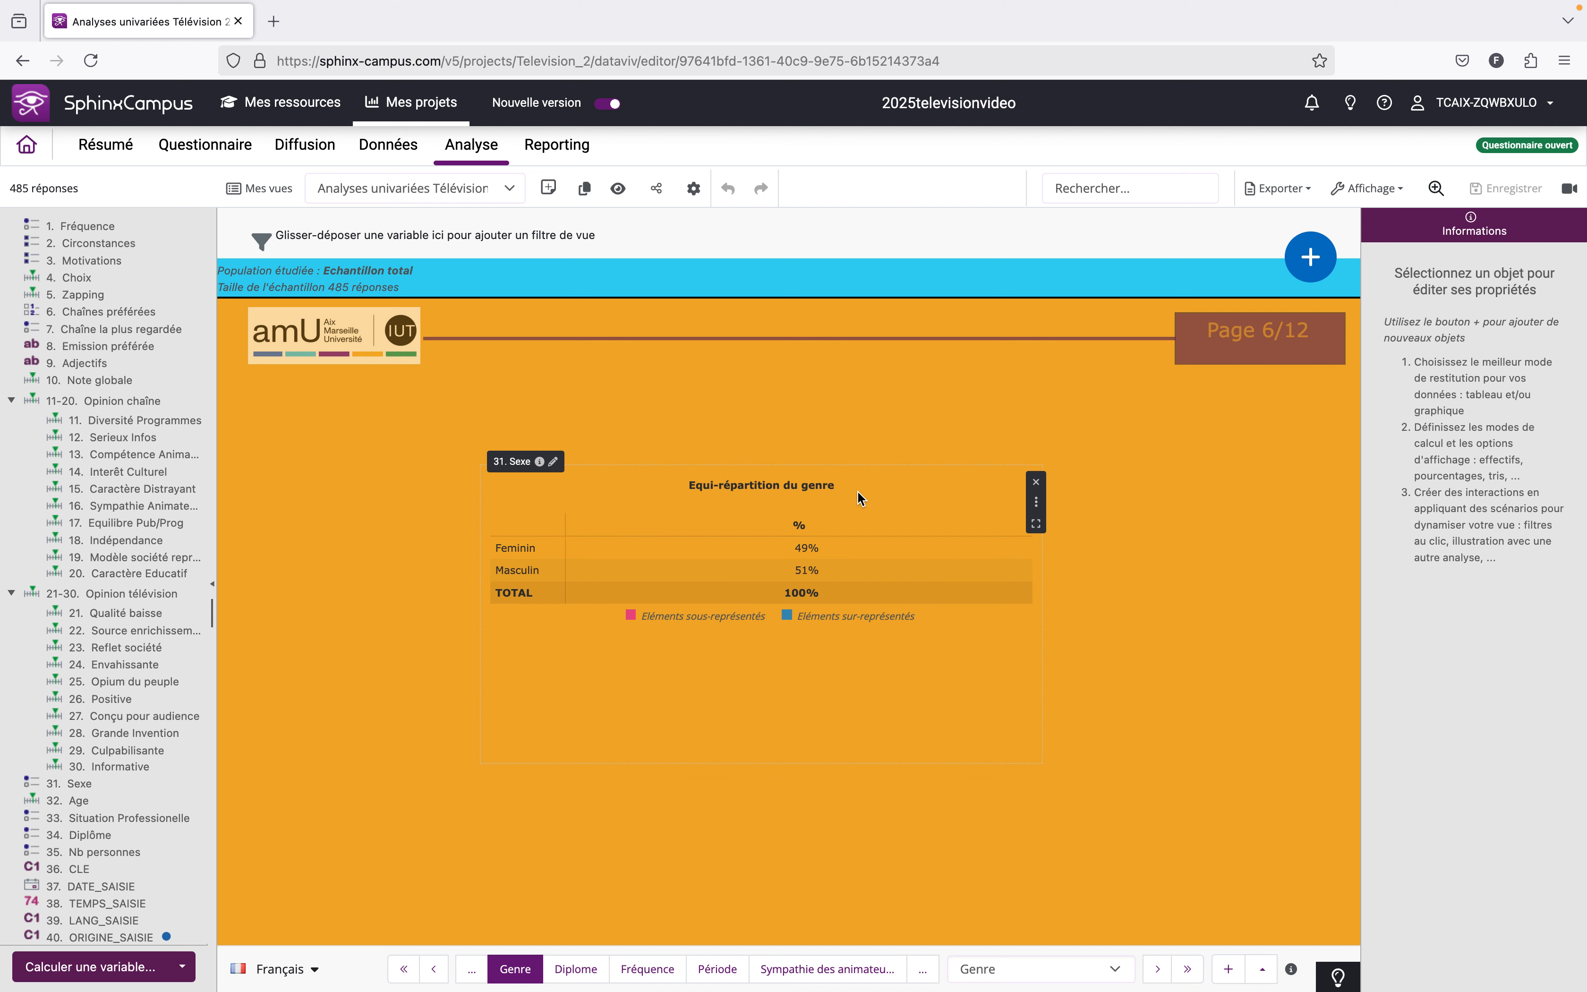
Add a rectangle shape about 681 wide and 288 high over the gender table, at about X 283, Y 196.
{"action": "mouse_move", "coordinate": [1311, 257]}
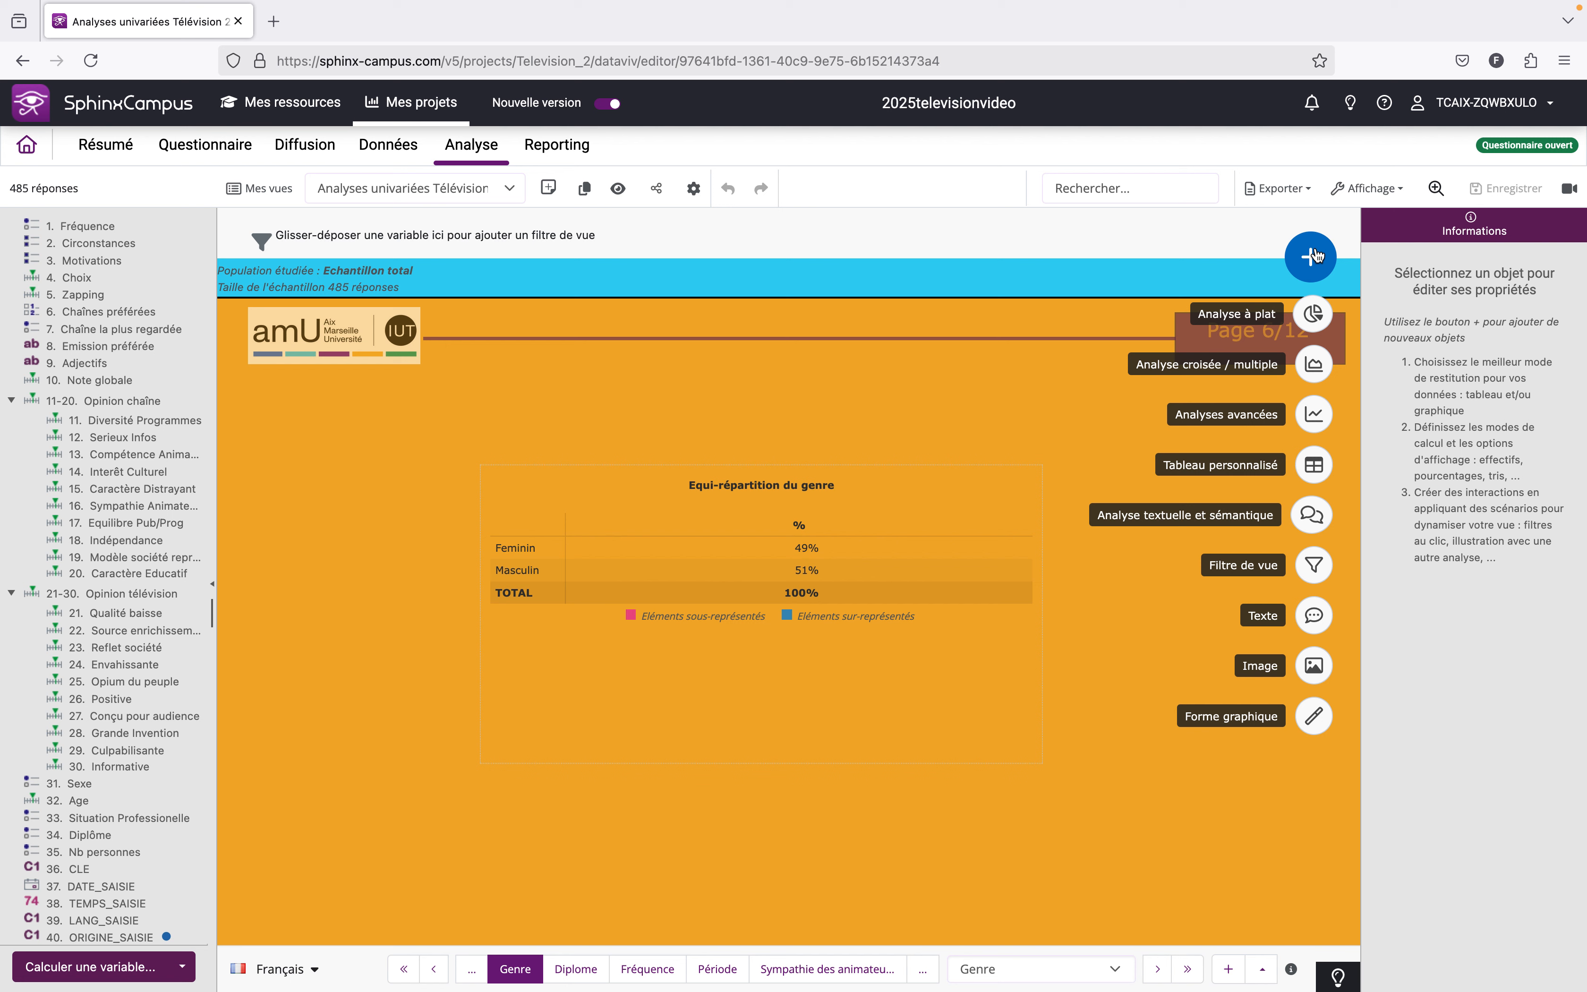
{"action": "left_click", "coordinate": [1312, 716]}
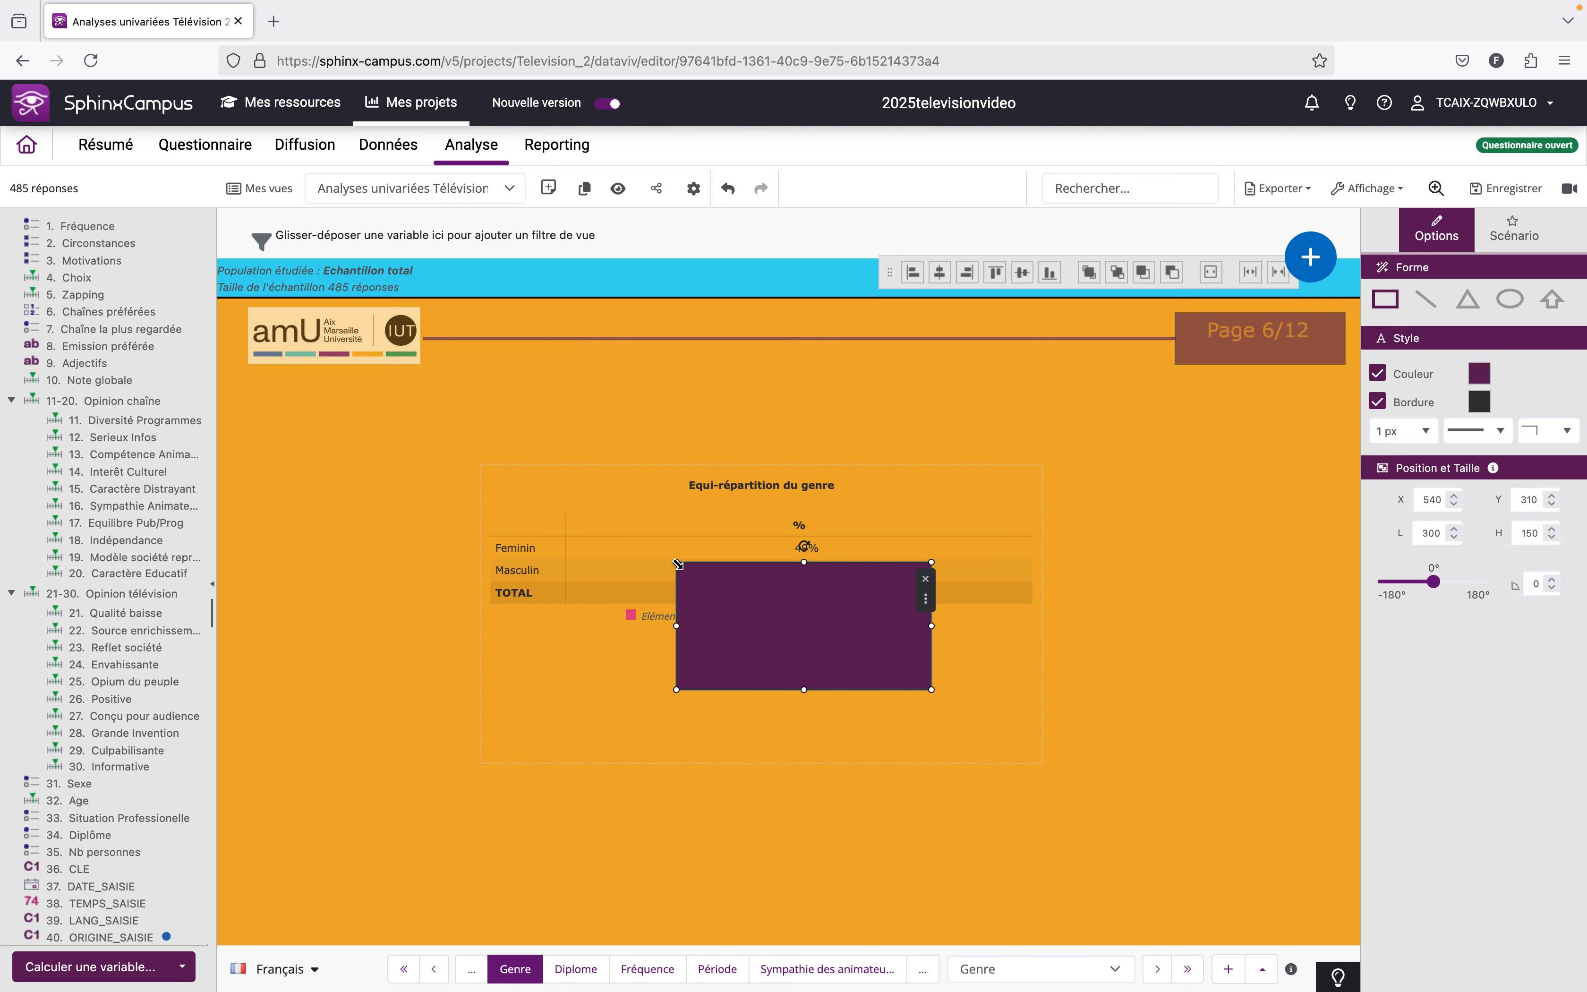
{"action": "left_click_drag", "start_coordinate": [931, 690], "coordinate": [1037, 712]}
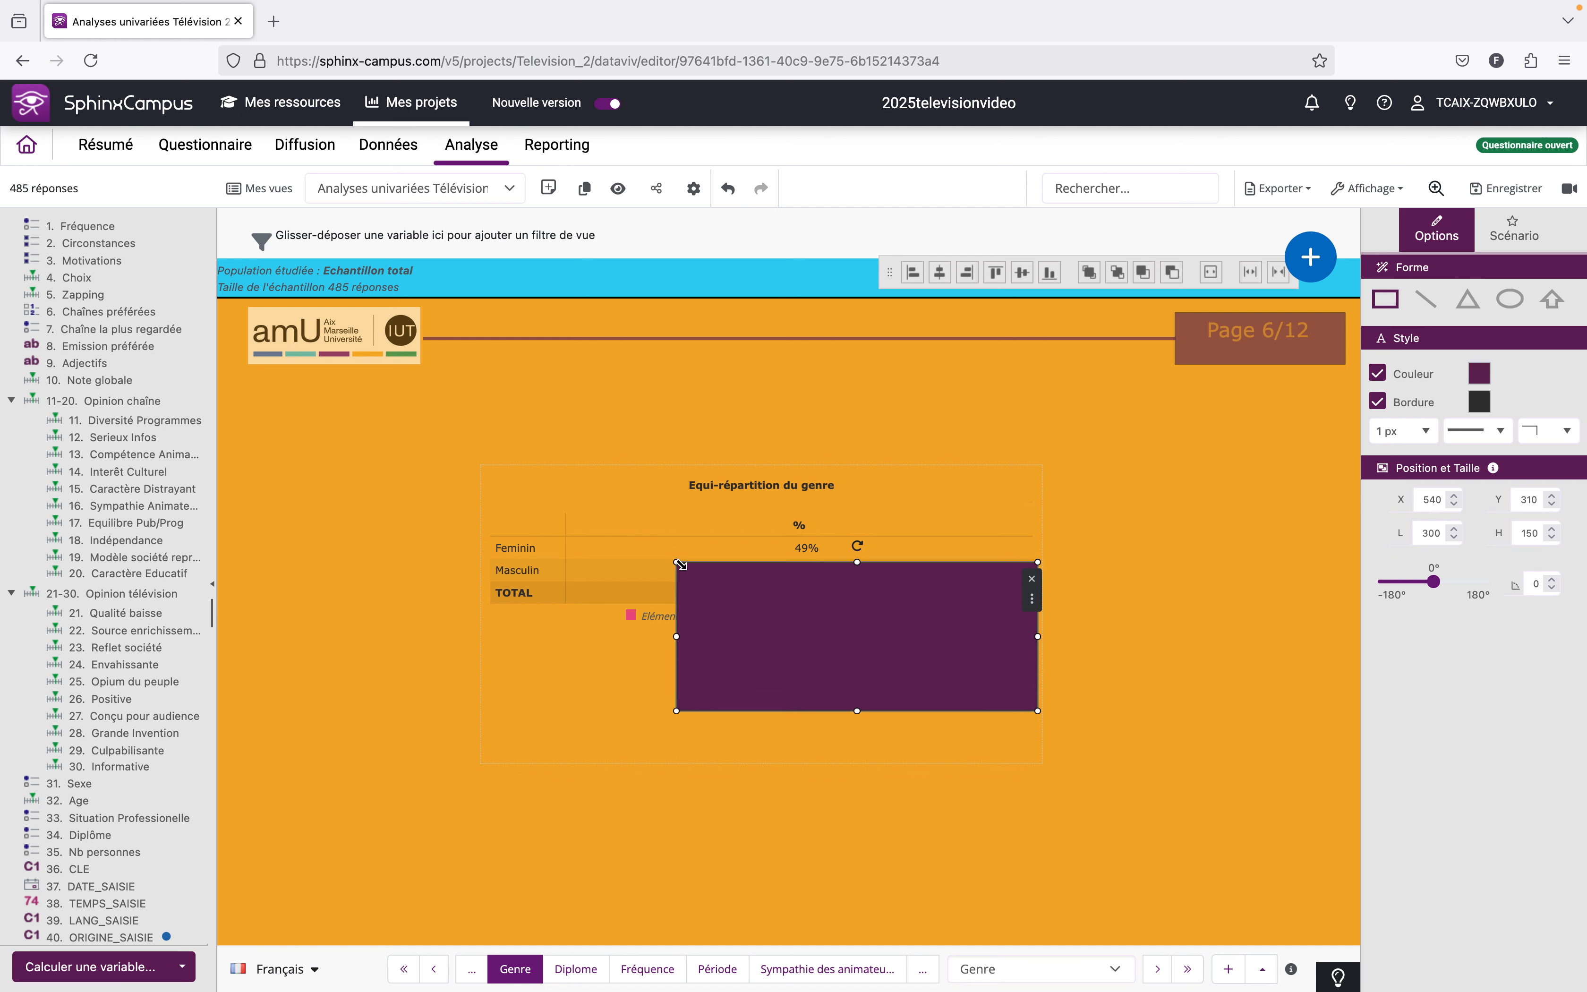
{"action": "left_click_drag", "start_coordinate": [679, 564], "coordinate": [461, 468]}
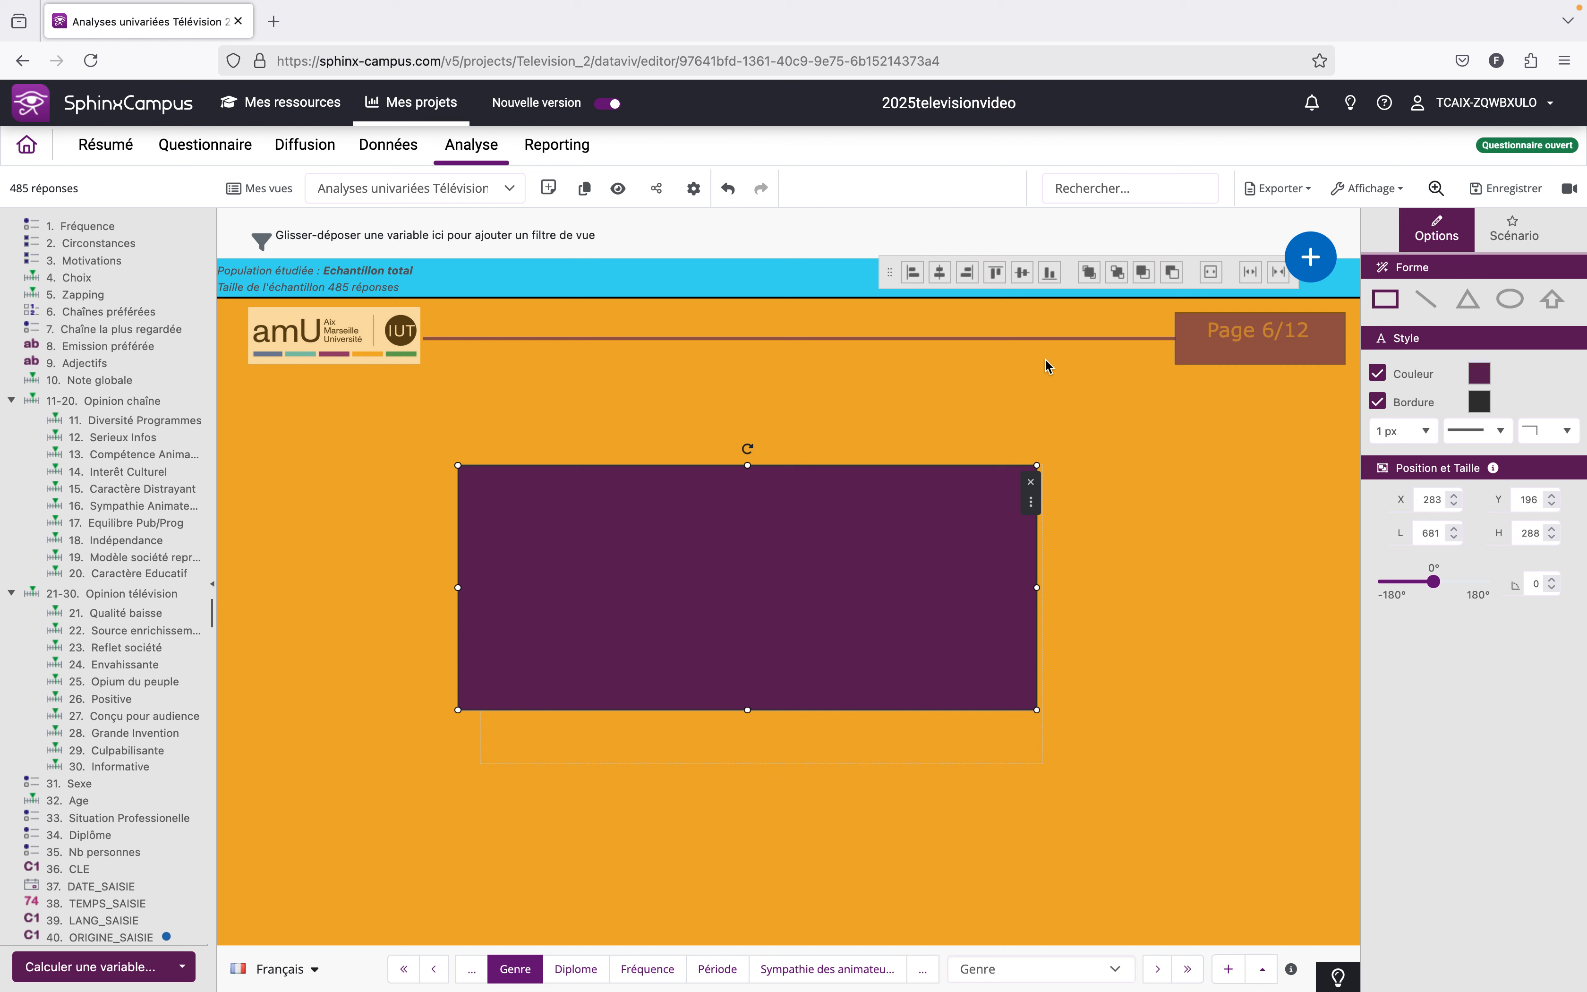
Fill the rectangle with the near-white colour rgba(248, 244, 247, 1) and remove its border.
{"action": "left_click", "coordinate": [1479, 377]}
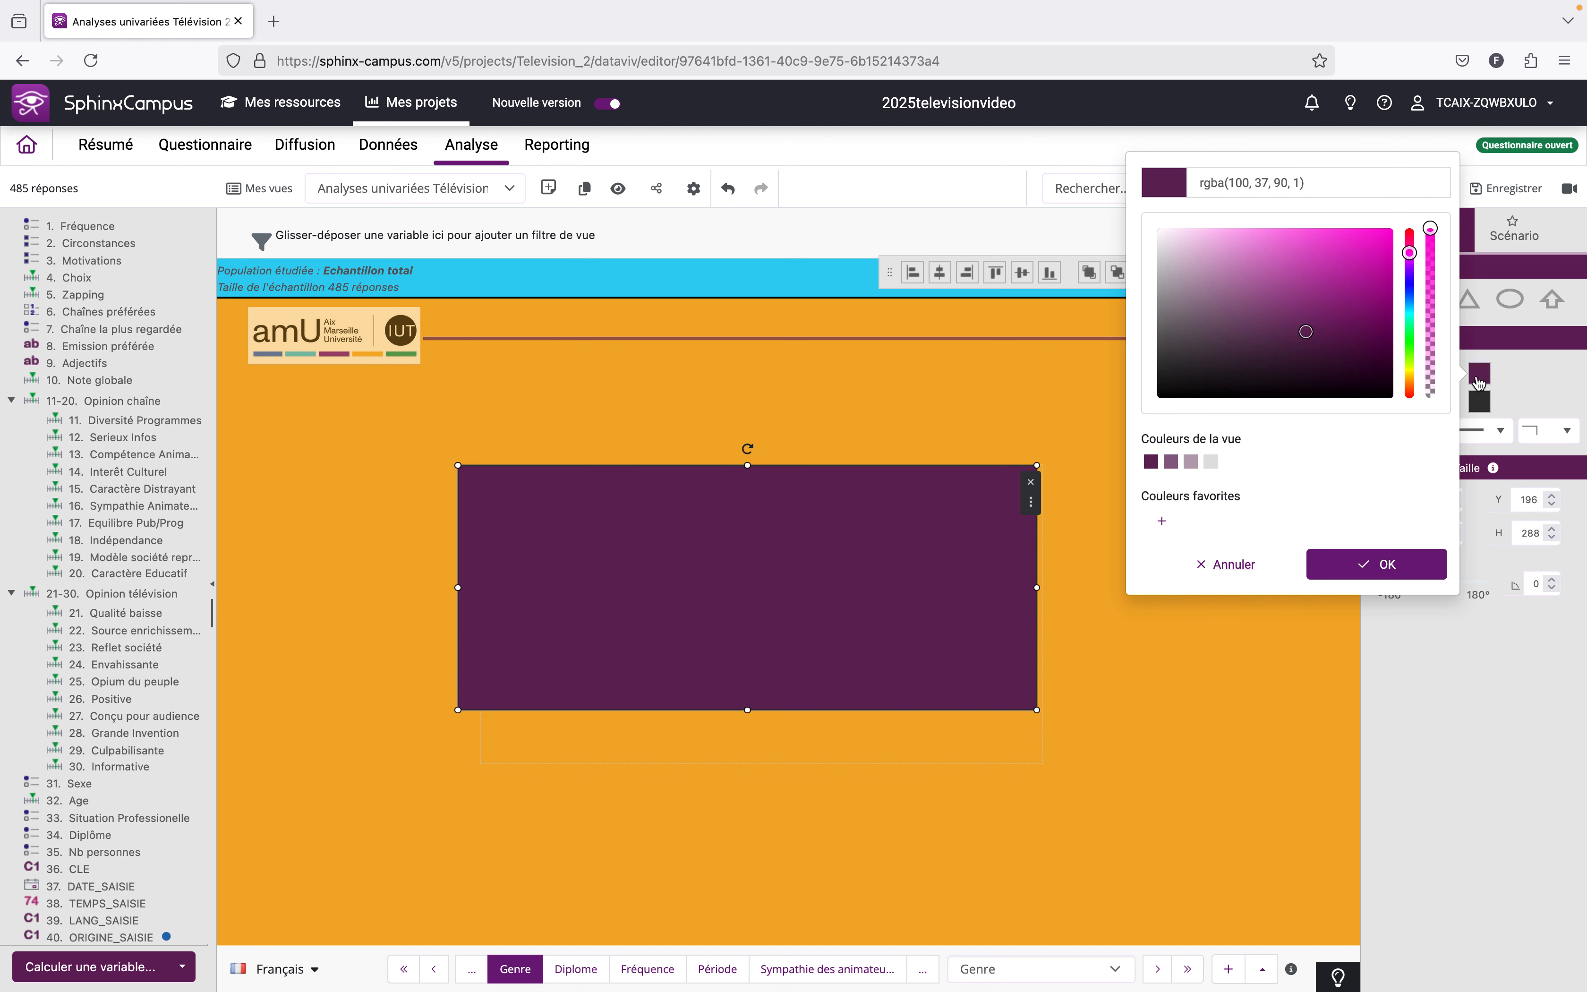
{"action": "left_click", "coordinate": [1161, 233]}
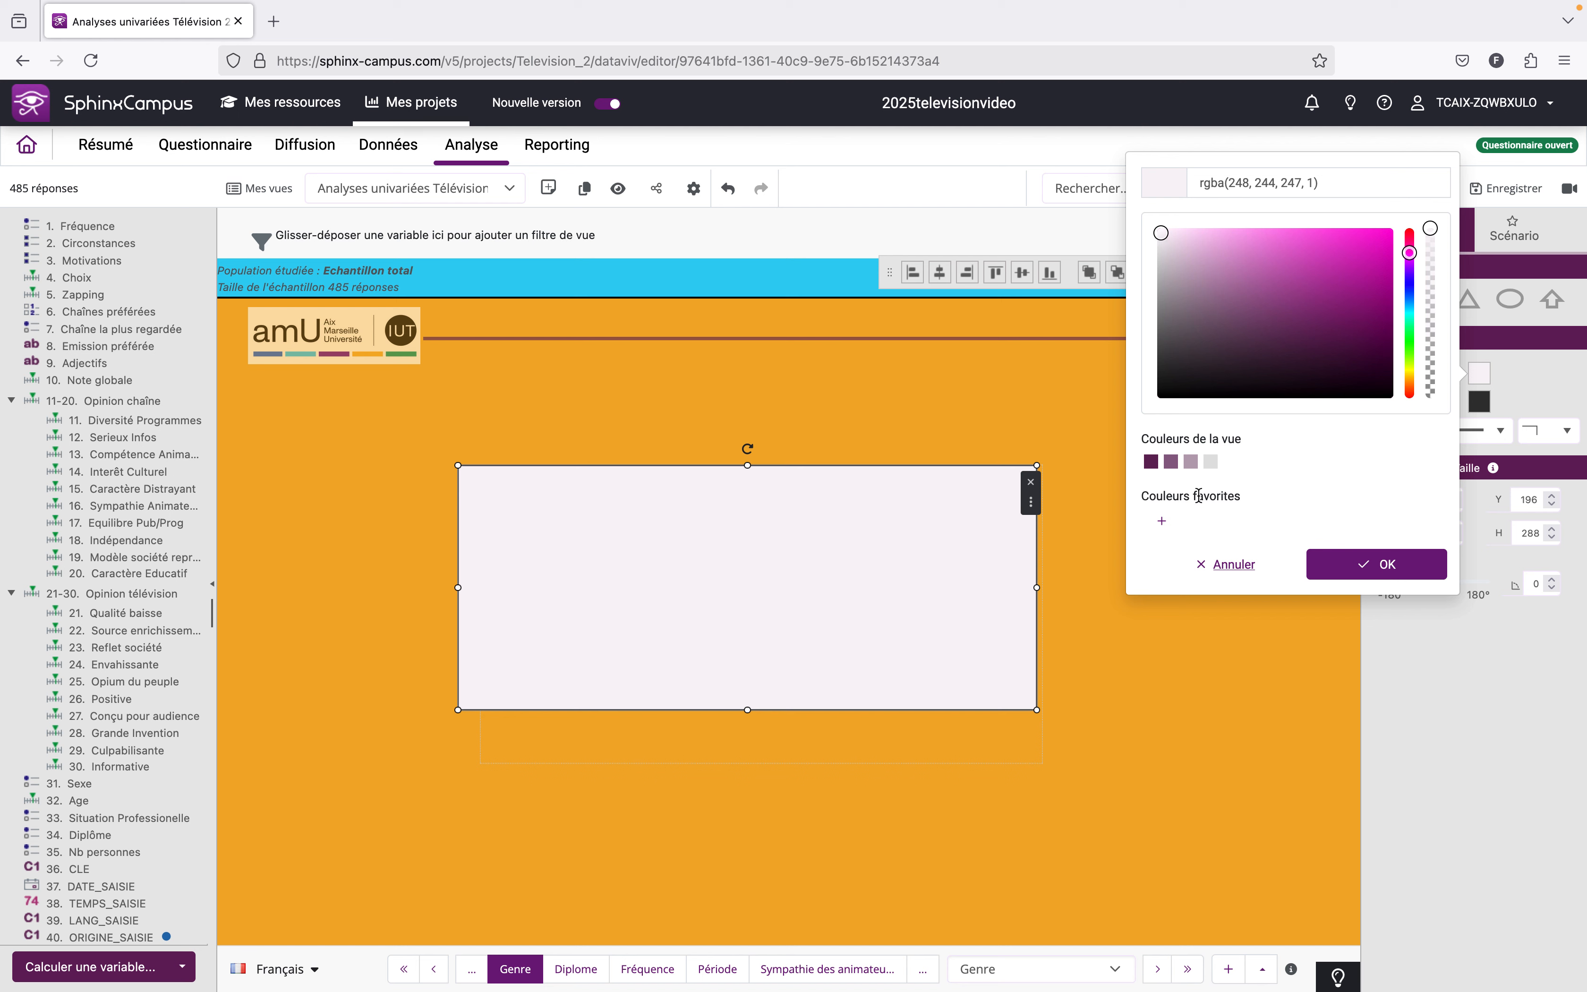
{"action": "left_click", "coordinate": [1337, 571]}
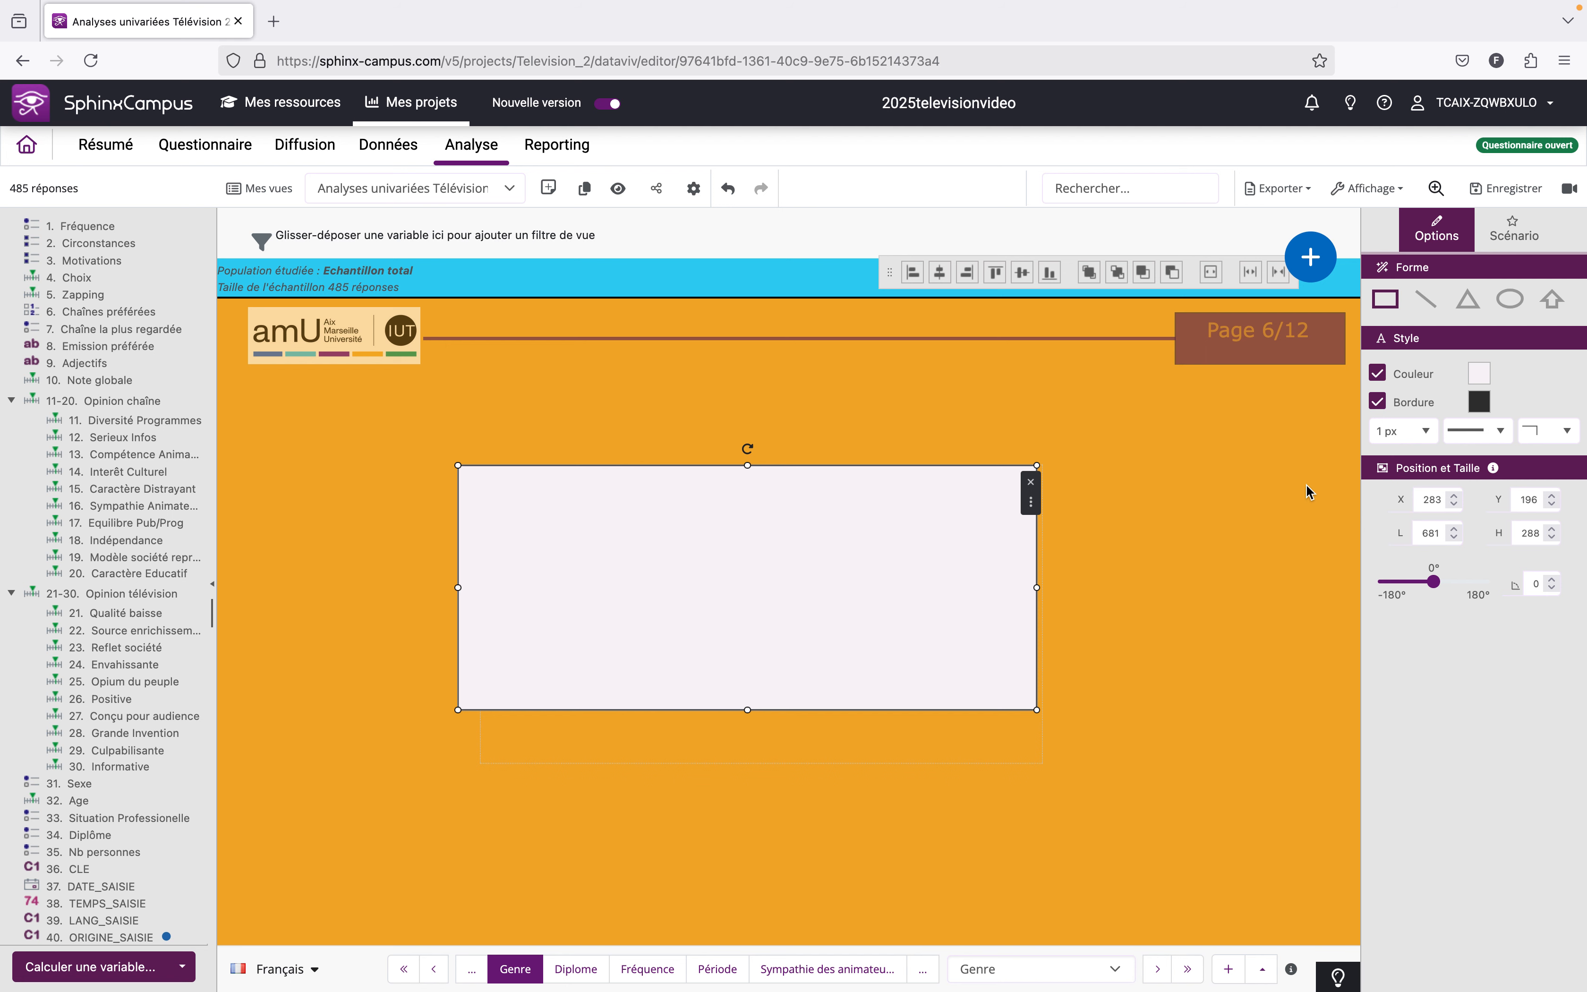
{"action": "left_click", "coordinate": [1379, 406]}
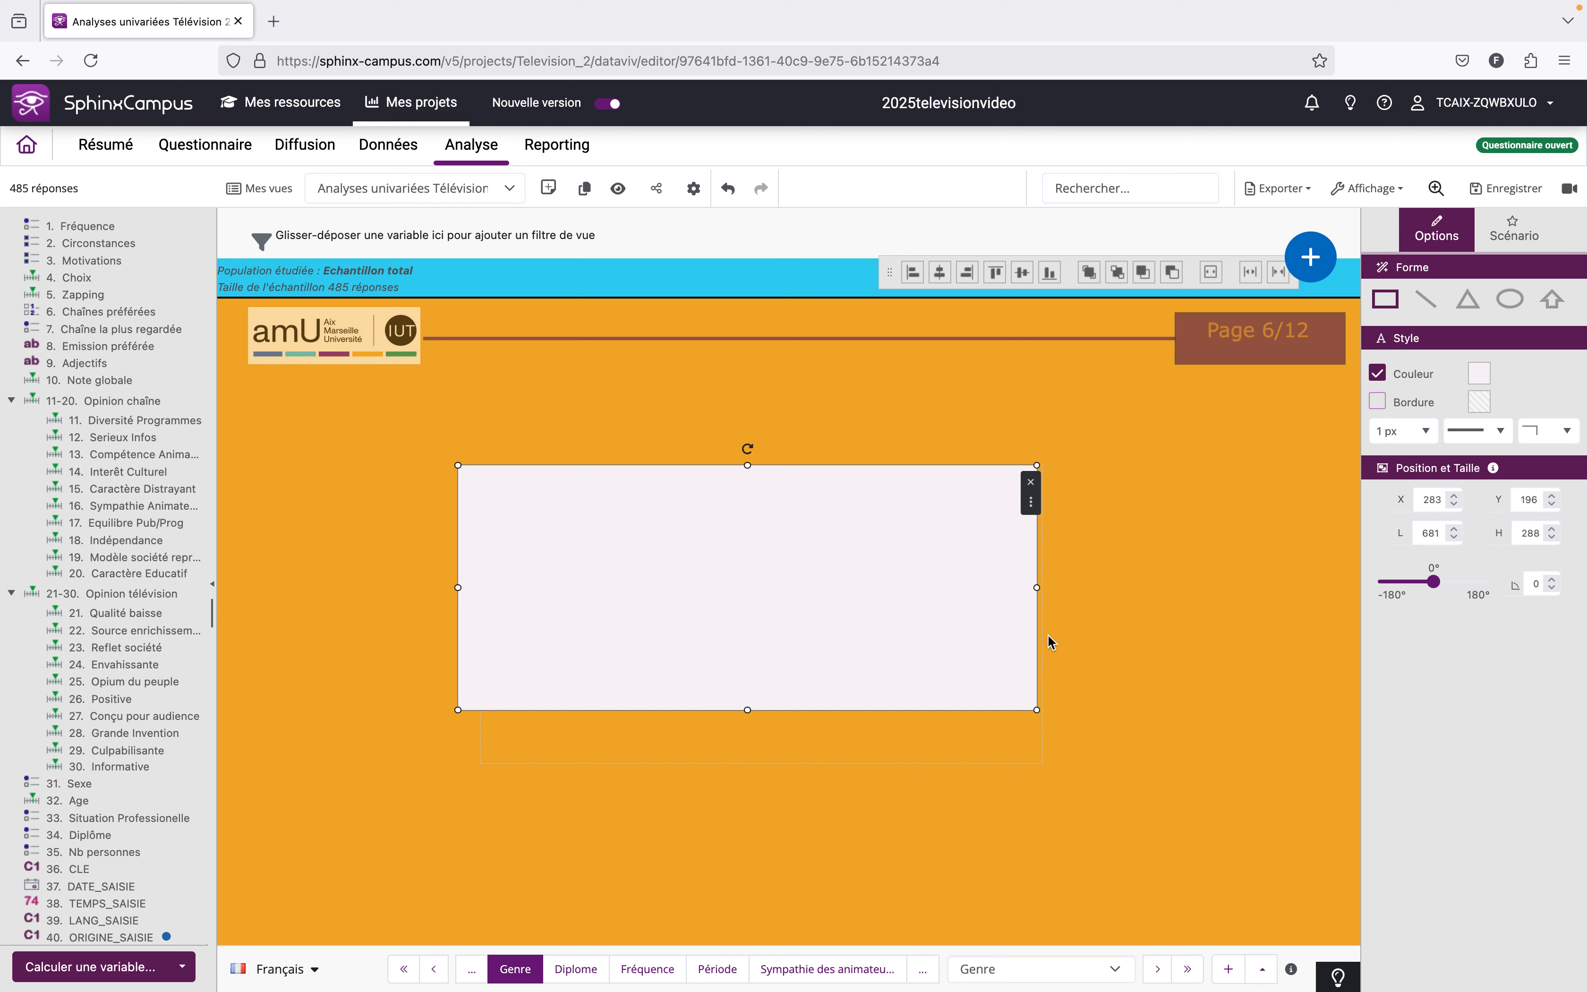
{"action": "left_click", "coordinate": [1119, 640]}
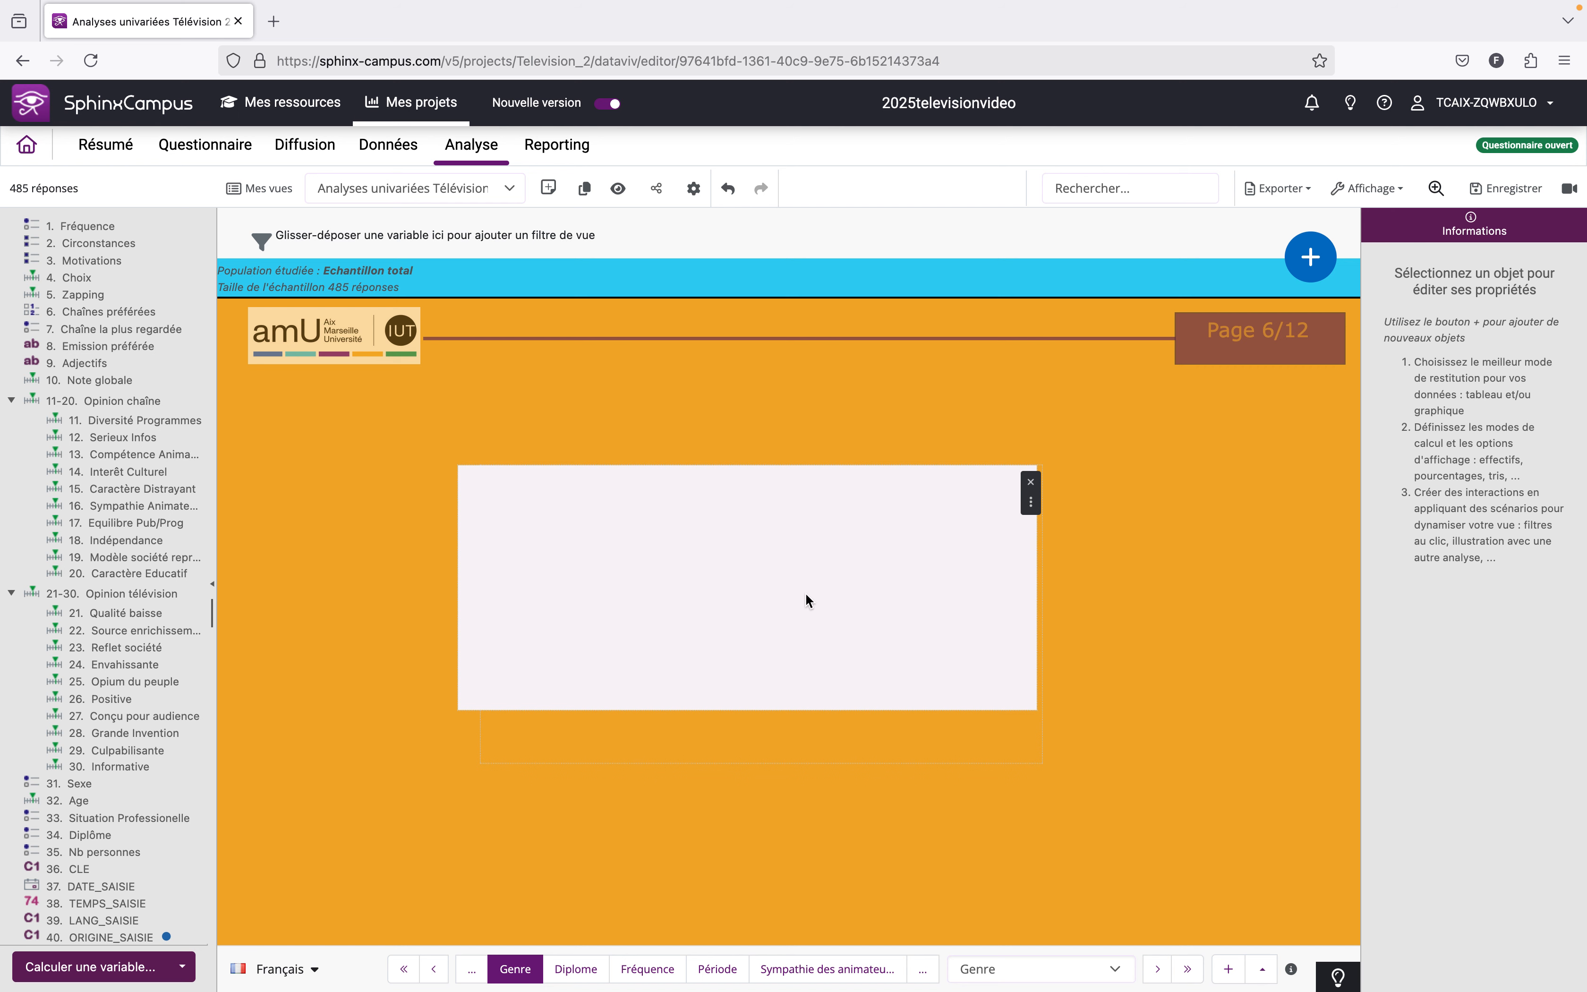
Send the pale rectangle backward, behind the gender table.
{"action": "right_click", "coordinate": [790, 566]}
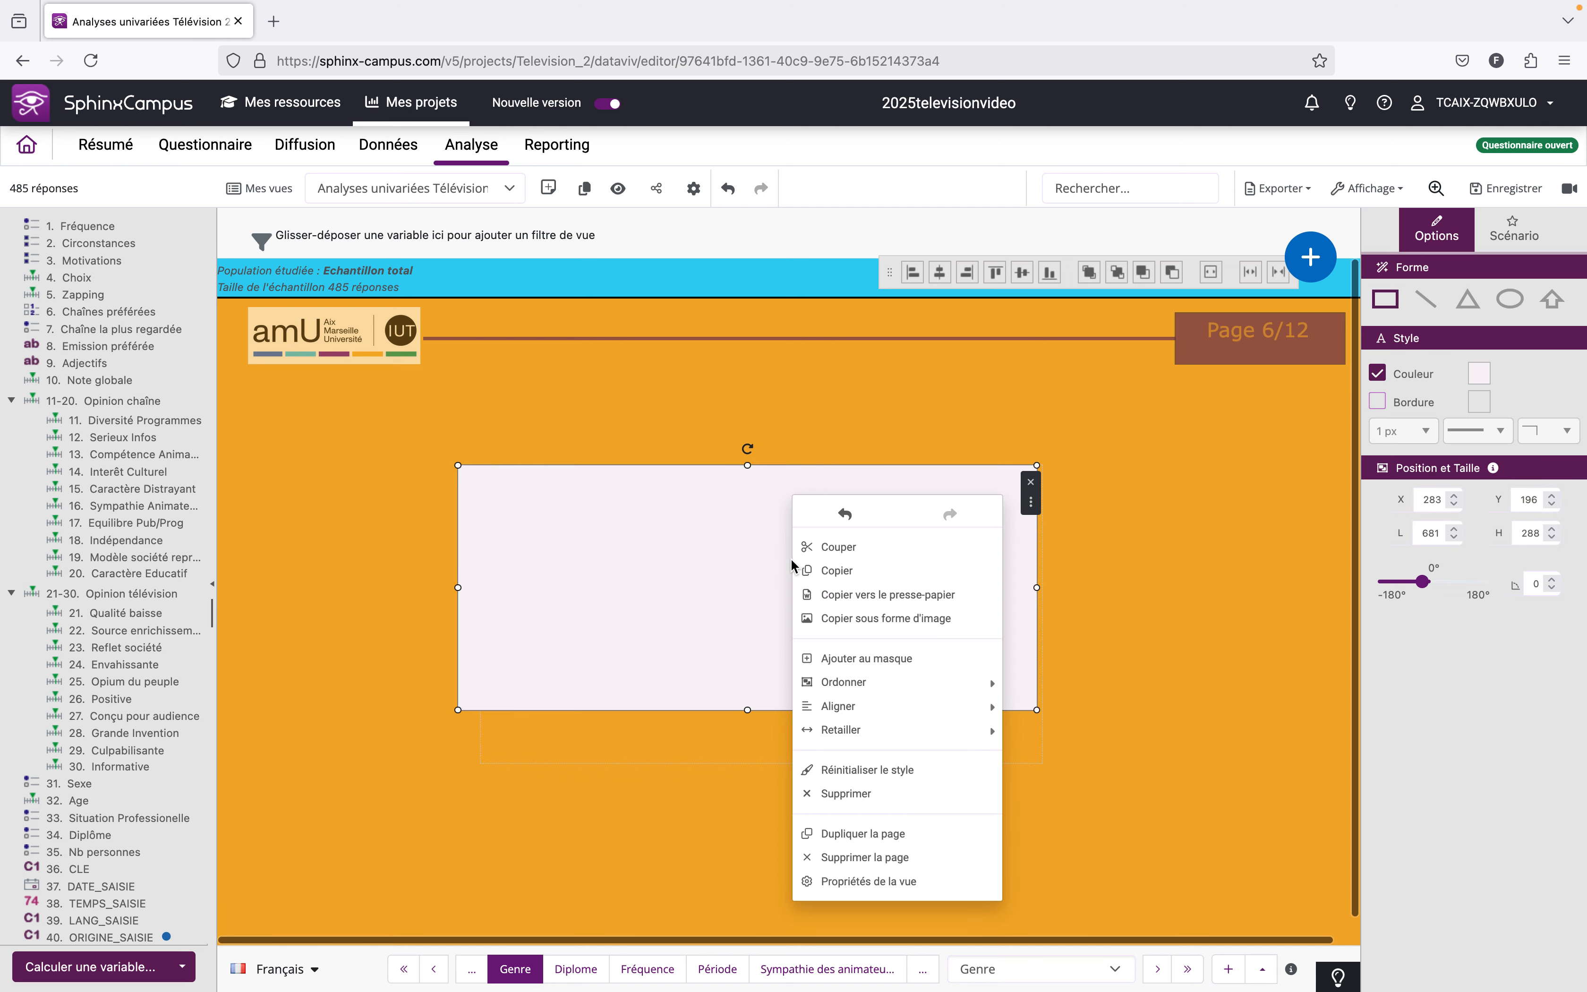
{"action": "mouse_move", "coordinate": [860, 683]}
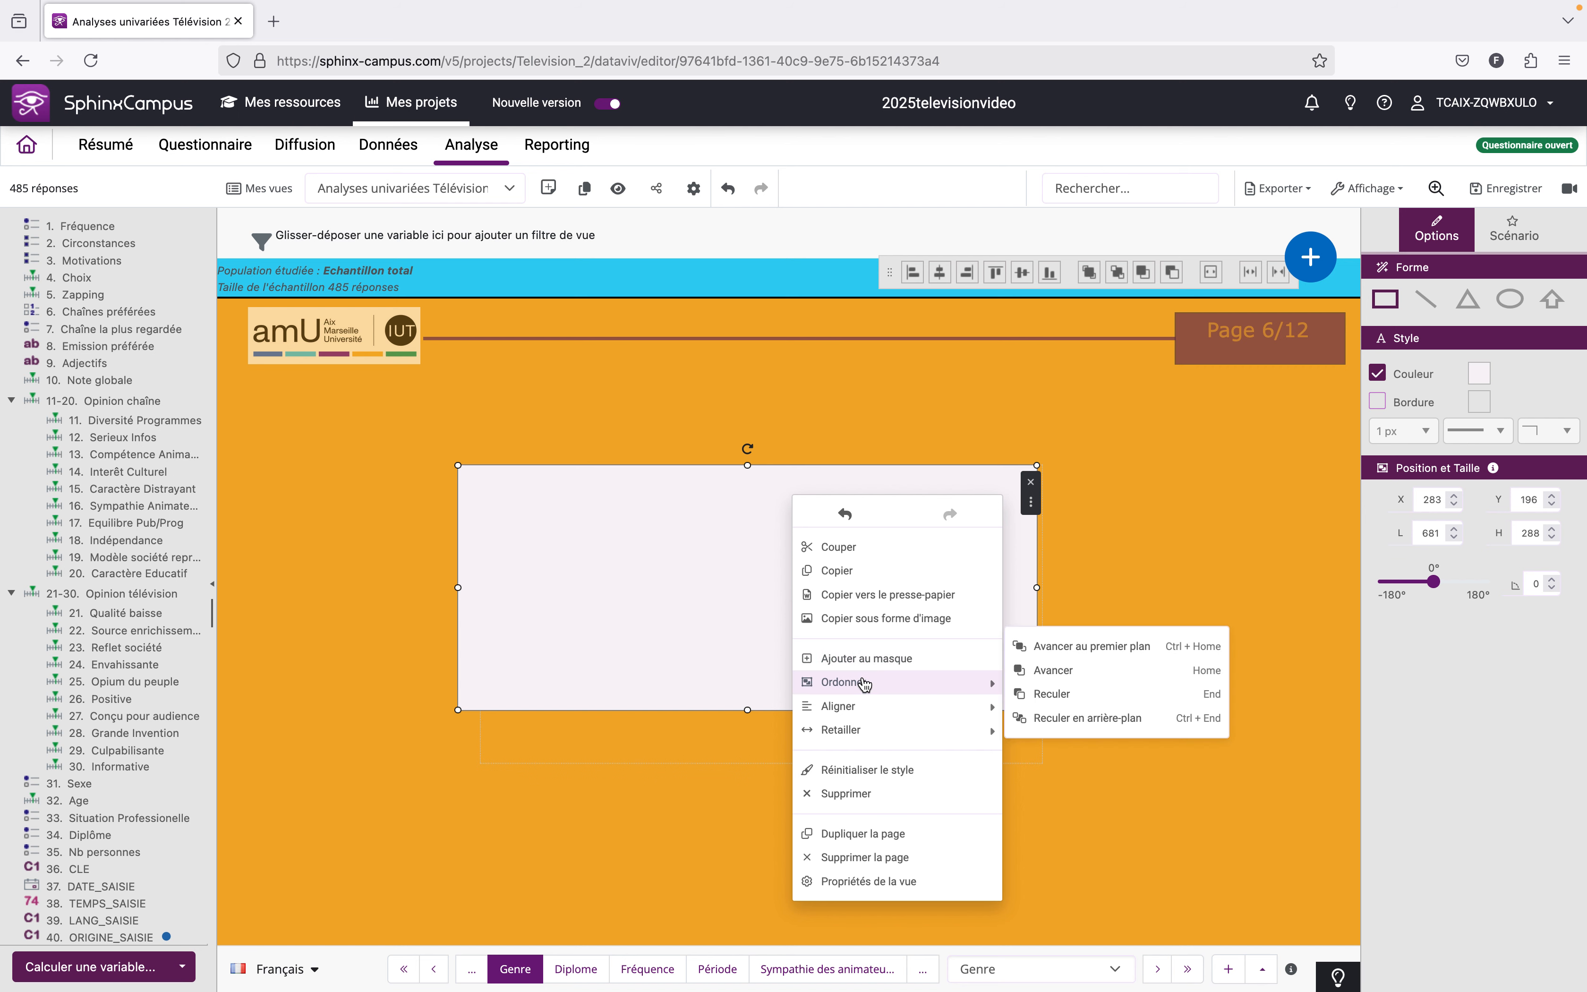
{"action": "left_click", "coordinate": [1028, 694]}
{"action": "left_click", "coordinate": [1100, 682]}
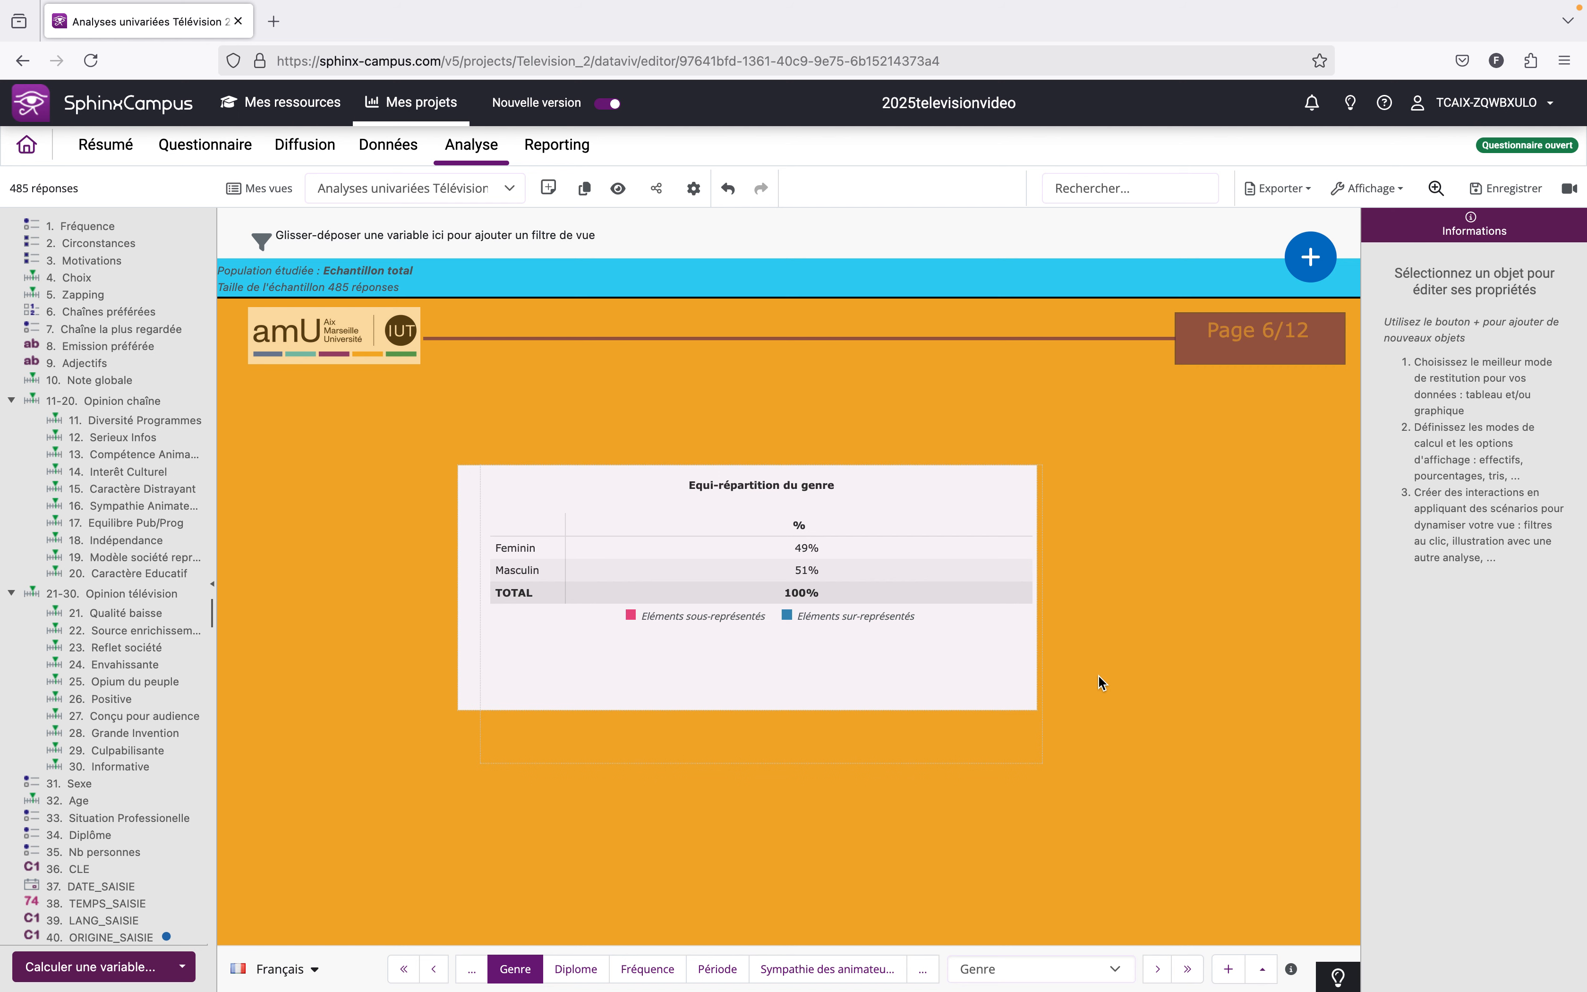
Shift the pale rectangle slightly to the right to frame the gender table more evenly.
{"action": "mouse_move", "coordinate": [938, 649]}
{"action": "left_click", "coordinate": [953, 650]}
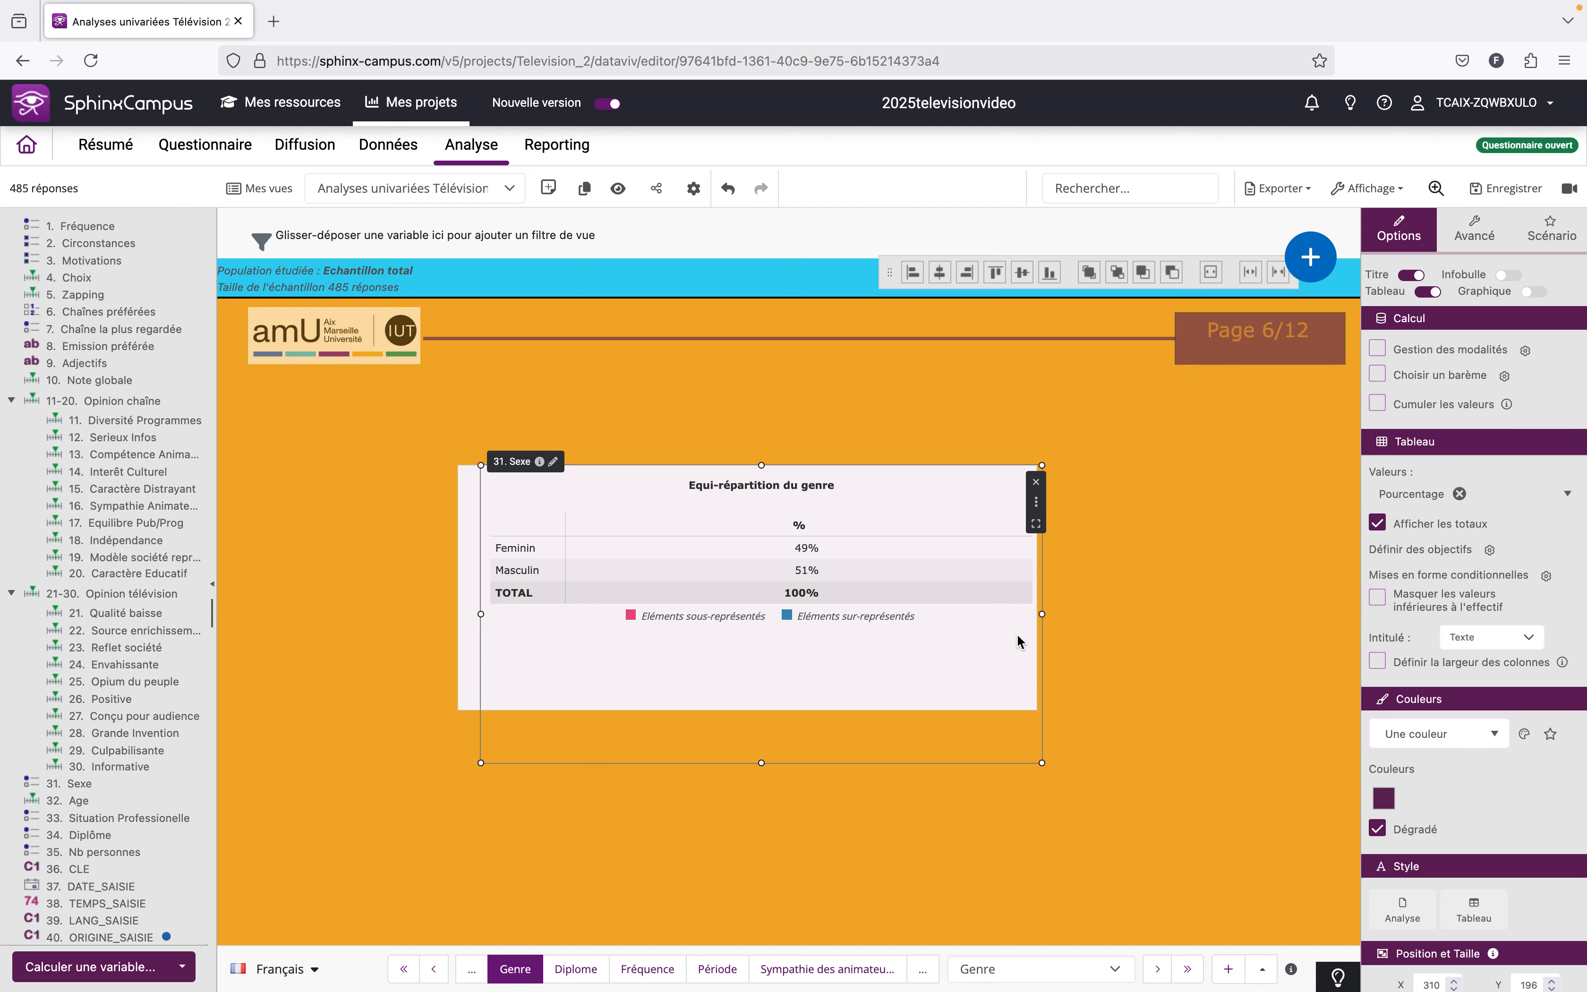
{"action": "left_click", "coordinate": [470, 655]}
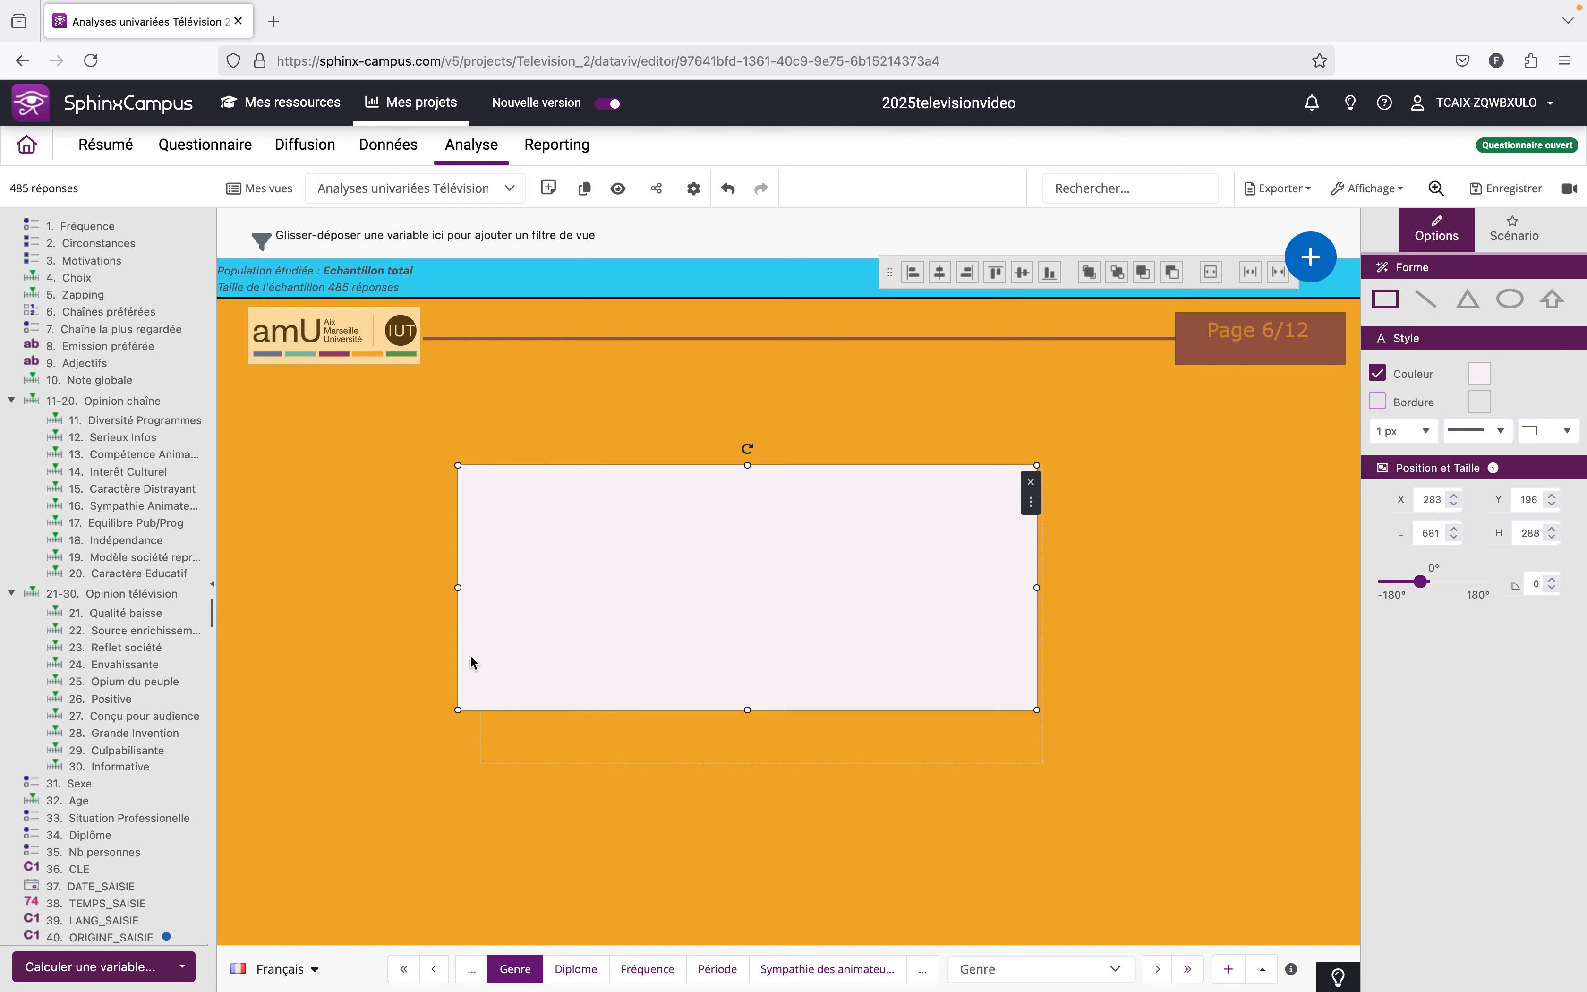
{"action": "left_click_drag", "start_coordinate": [471, 654], "coordinate": [479, 659]}
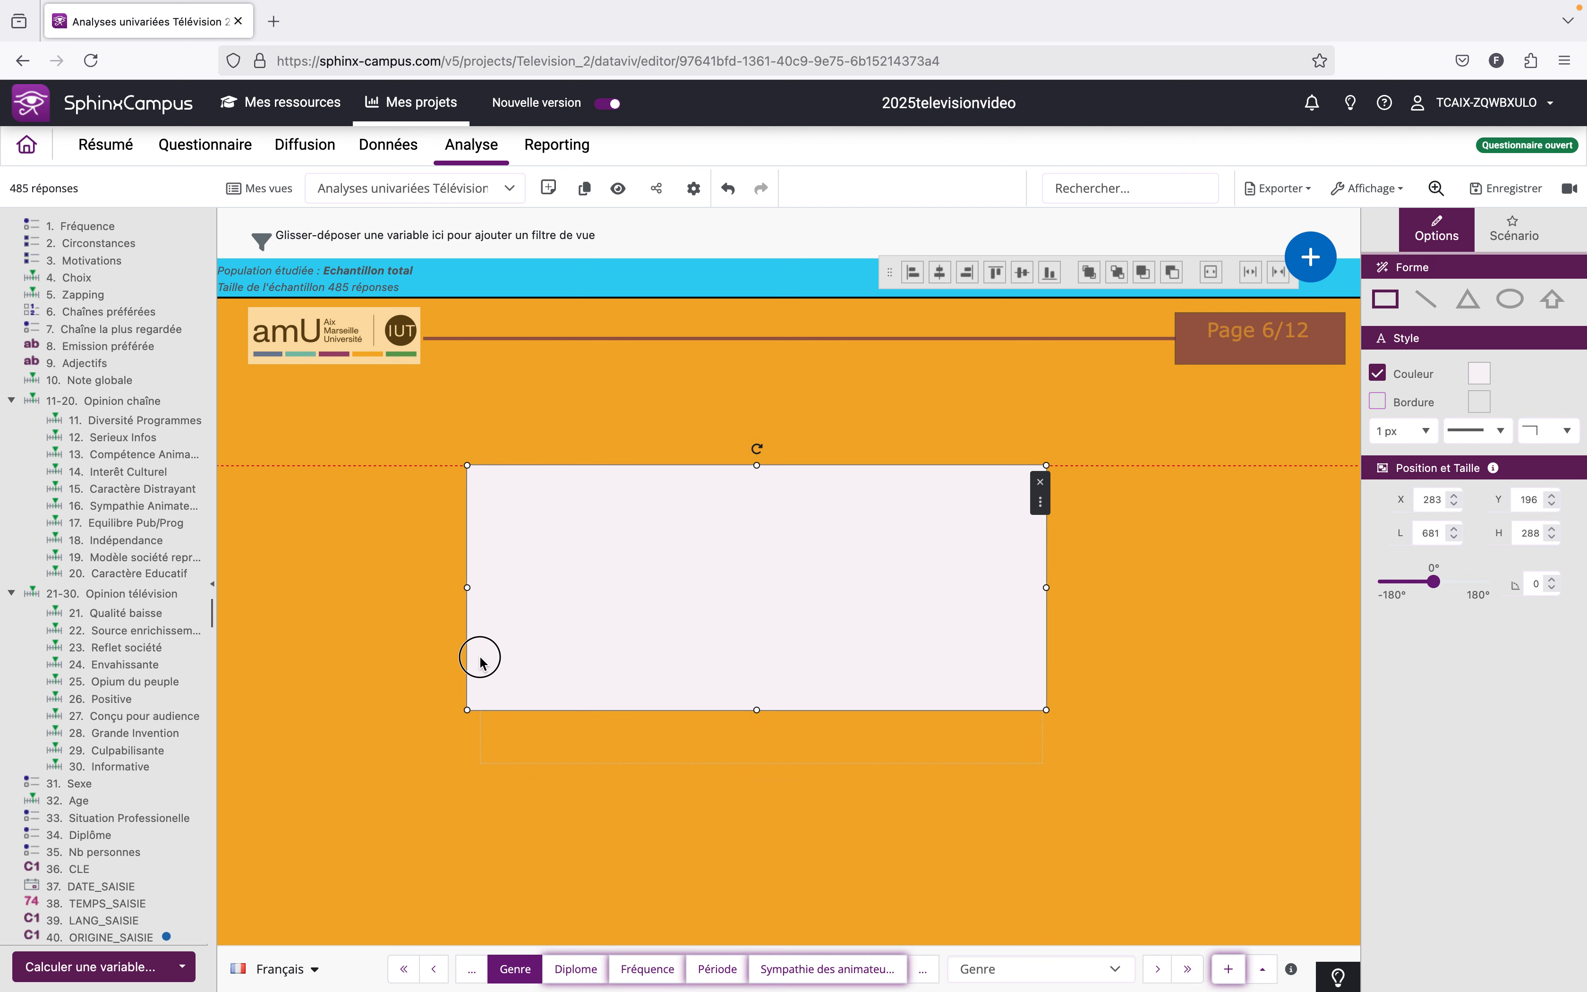
{"action": "left_click", "coordinate": [371, 779]}
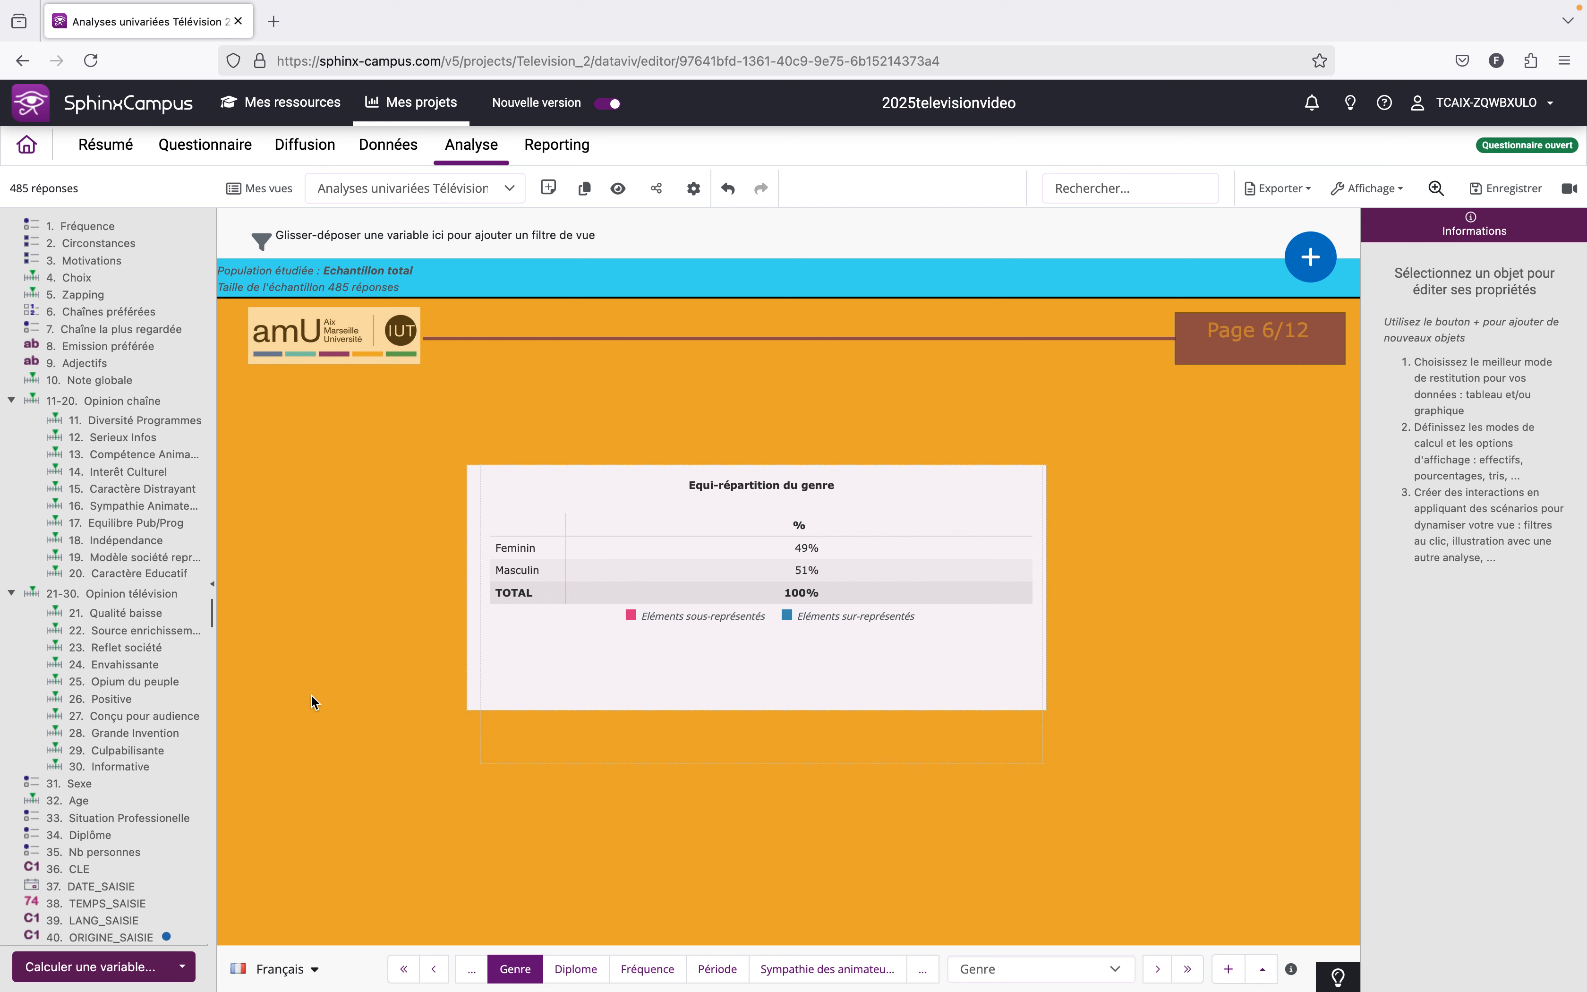
Set the gender table's row headings to display as "Texte et Image".
{"action": "left_click", "coordinate": [507, 604]}
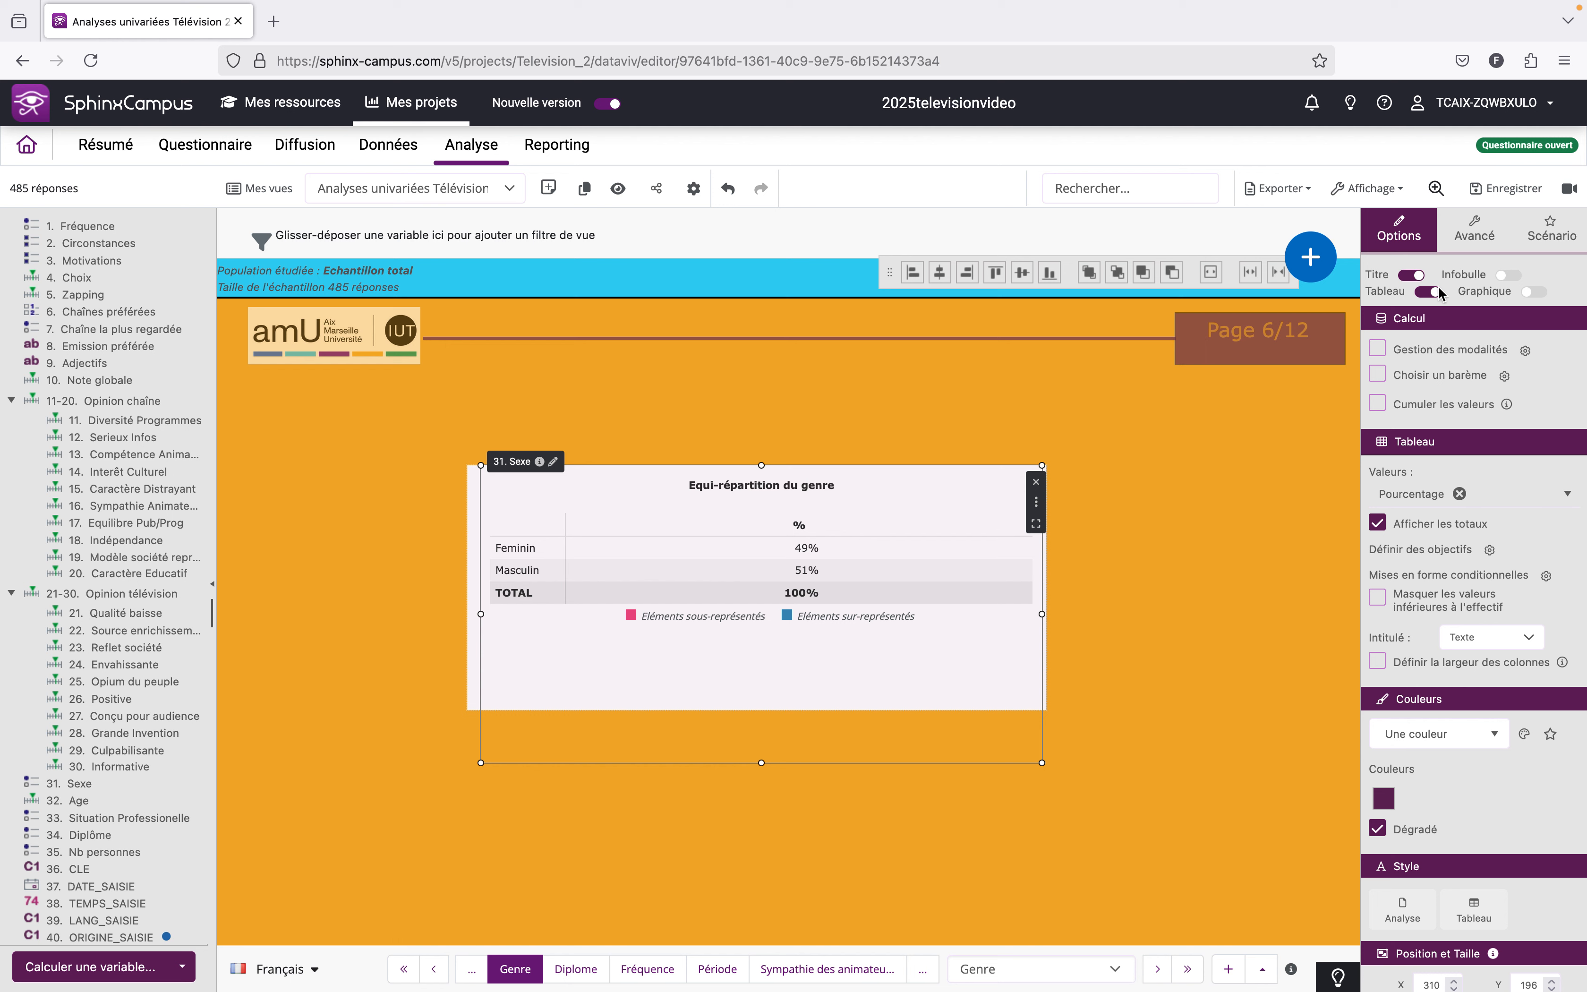
{"action": "scroll", "coordinate": [1469, 449], "scroll_direction": "down", "scroll_amount": 1}
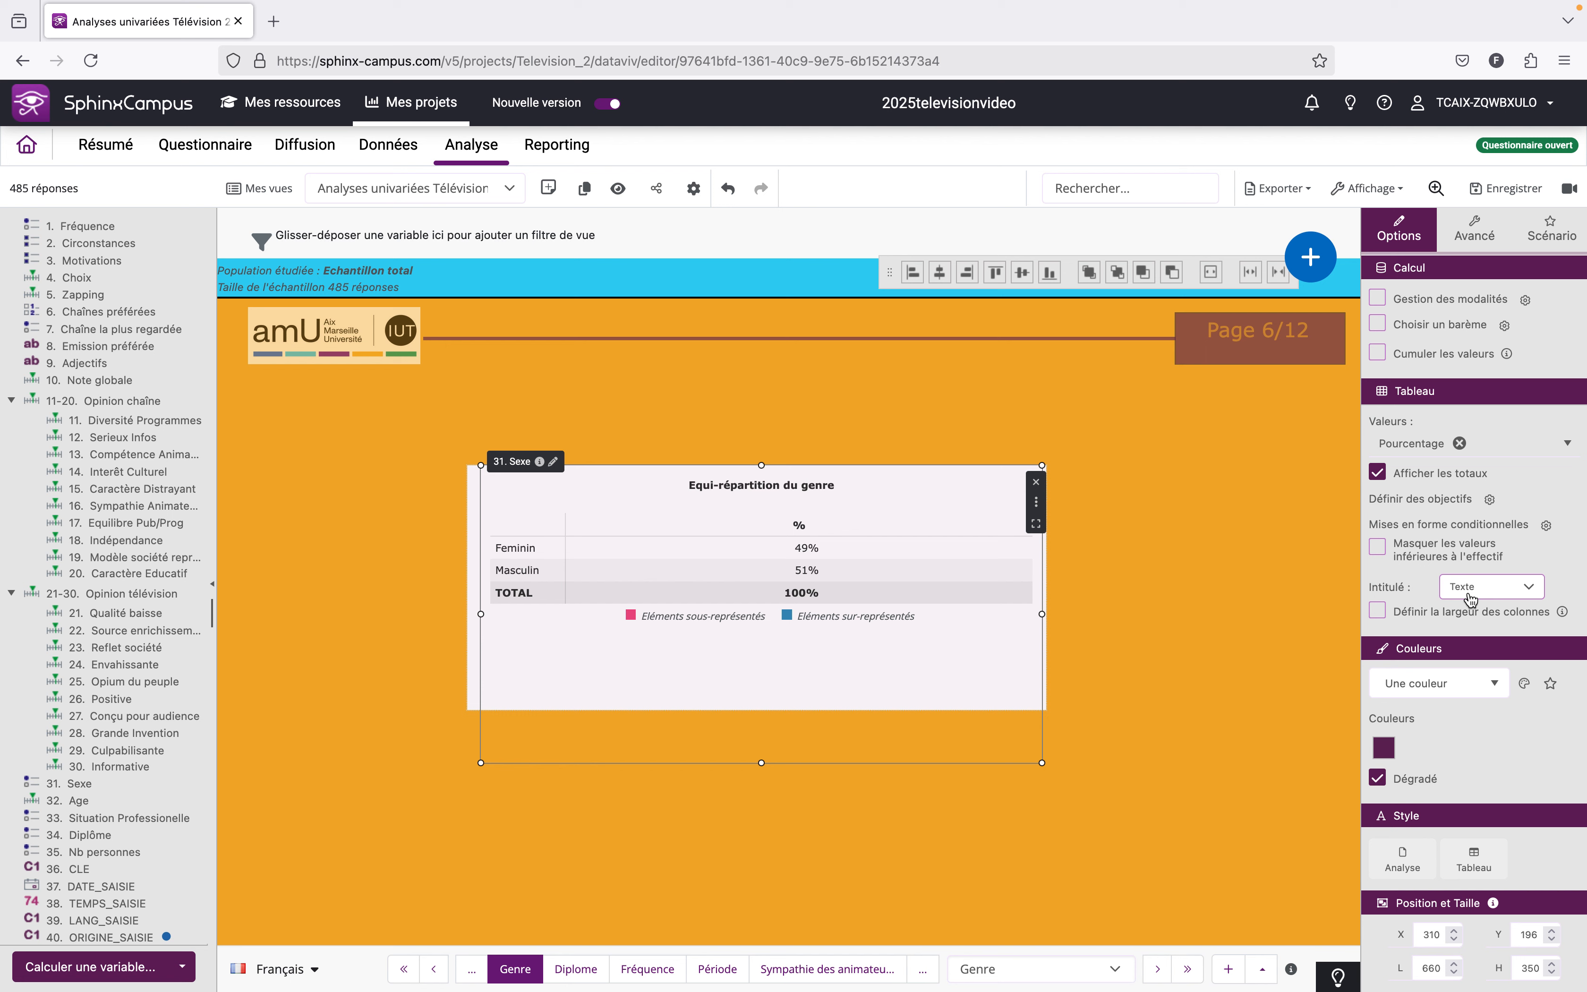
{"action": "left_click", "coordinate": [1525, 588]}
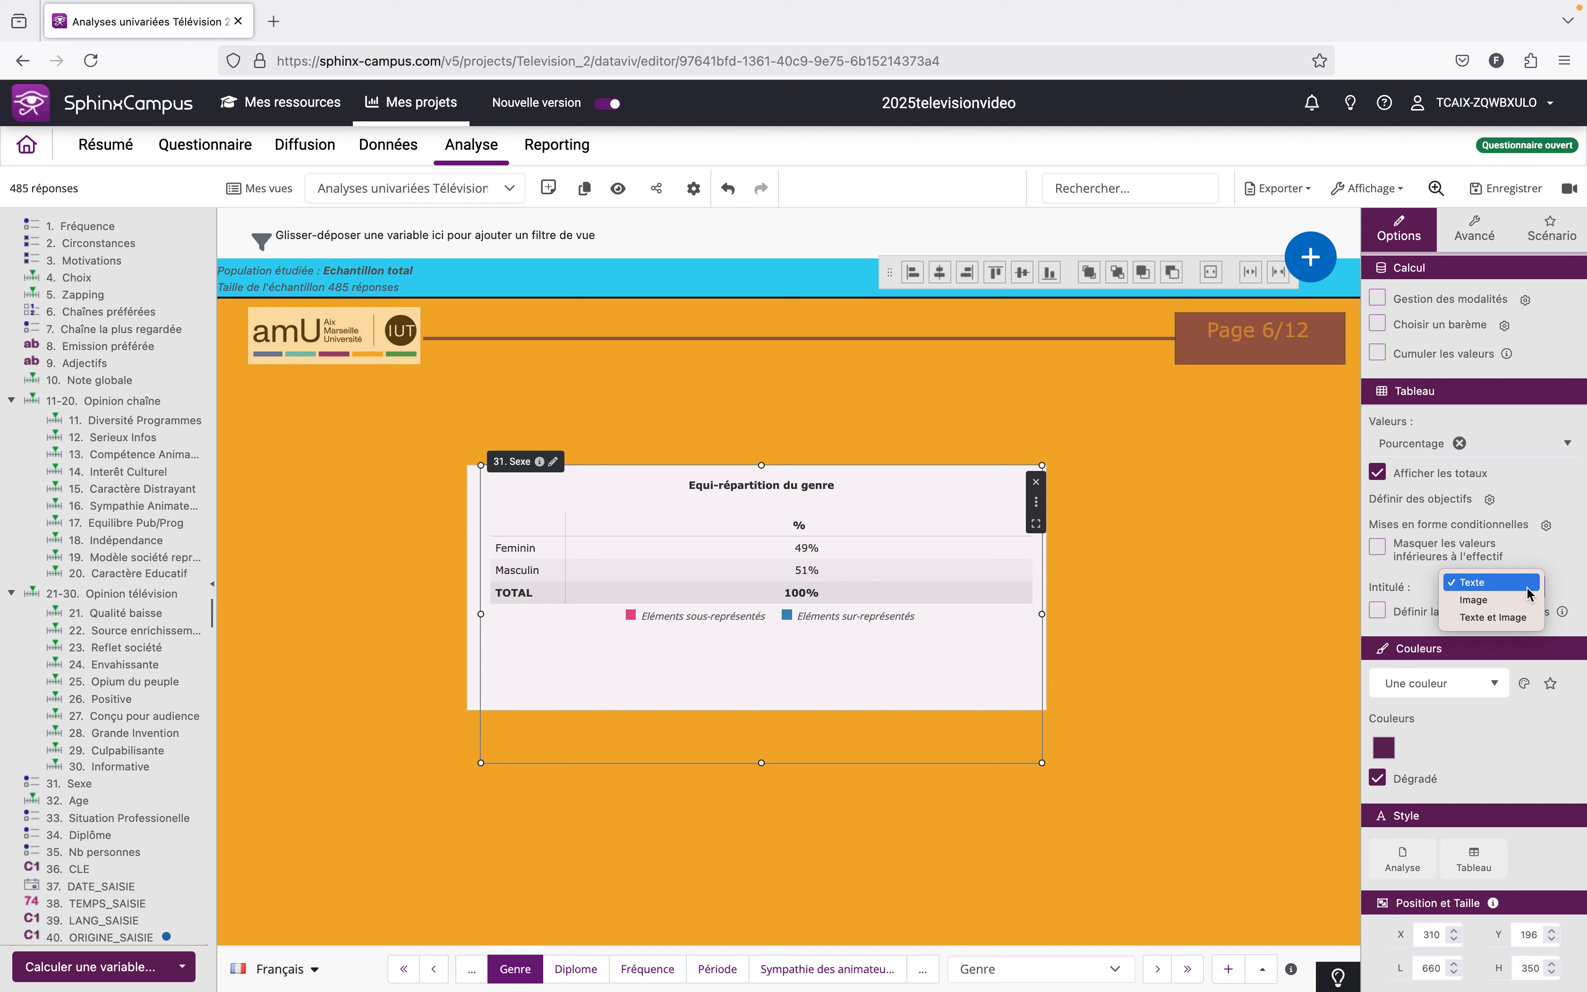
{"action": "left_click", "coordinate": [1510, 619]}
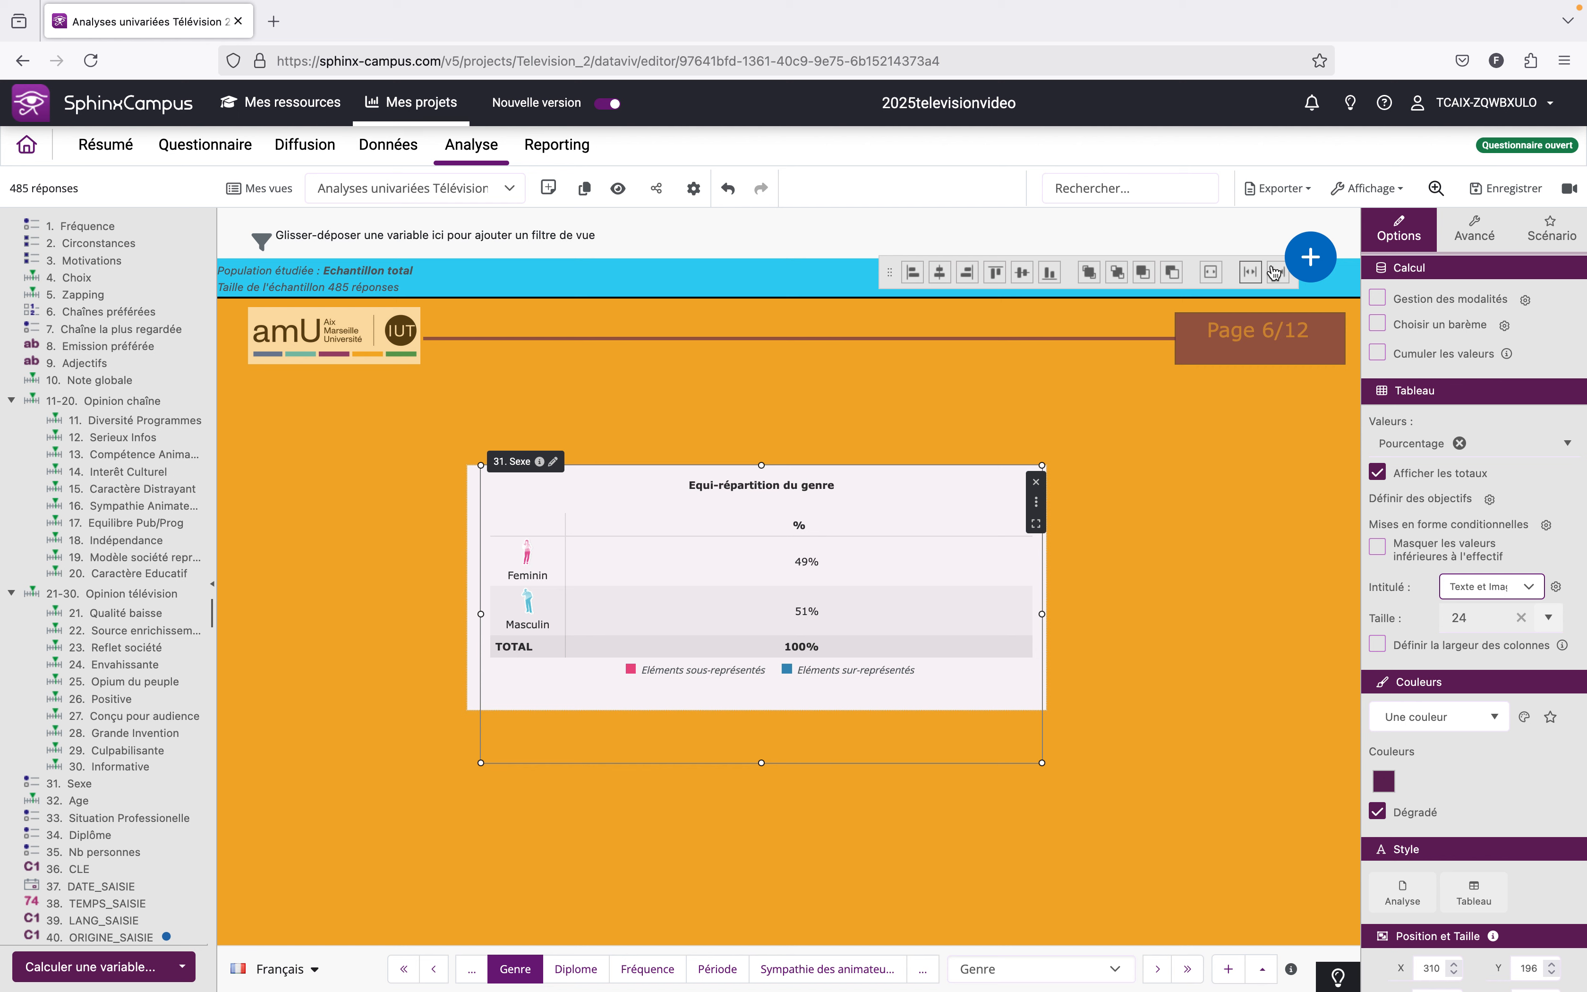
Insert a text box and place it below the gender table at about X 570, Y 601, shifting the table down and the rectangle aside.
{"action": "mouse_move", "coordinate": [1309, 259]}
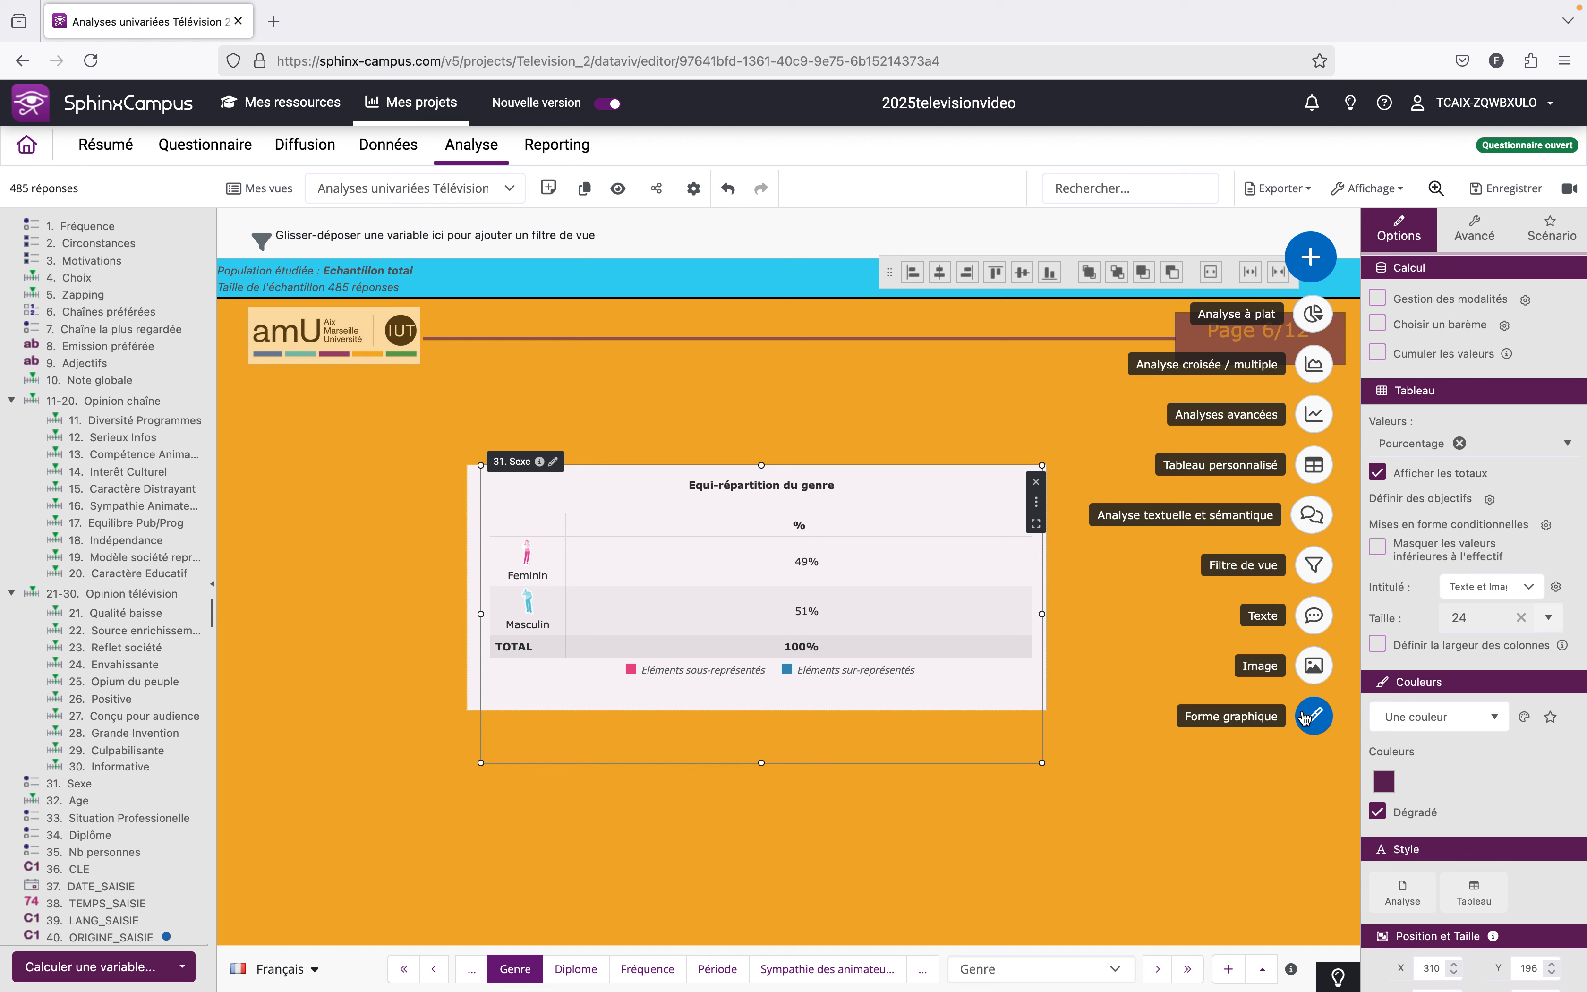
{"action": "left_click", "coordinate": [1313, 626]}
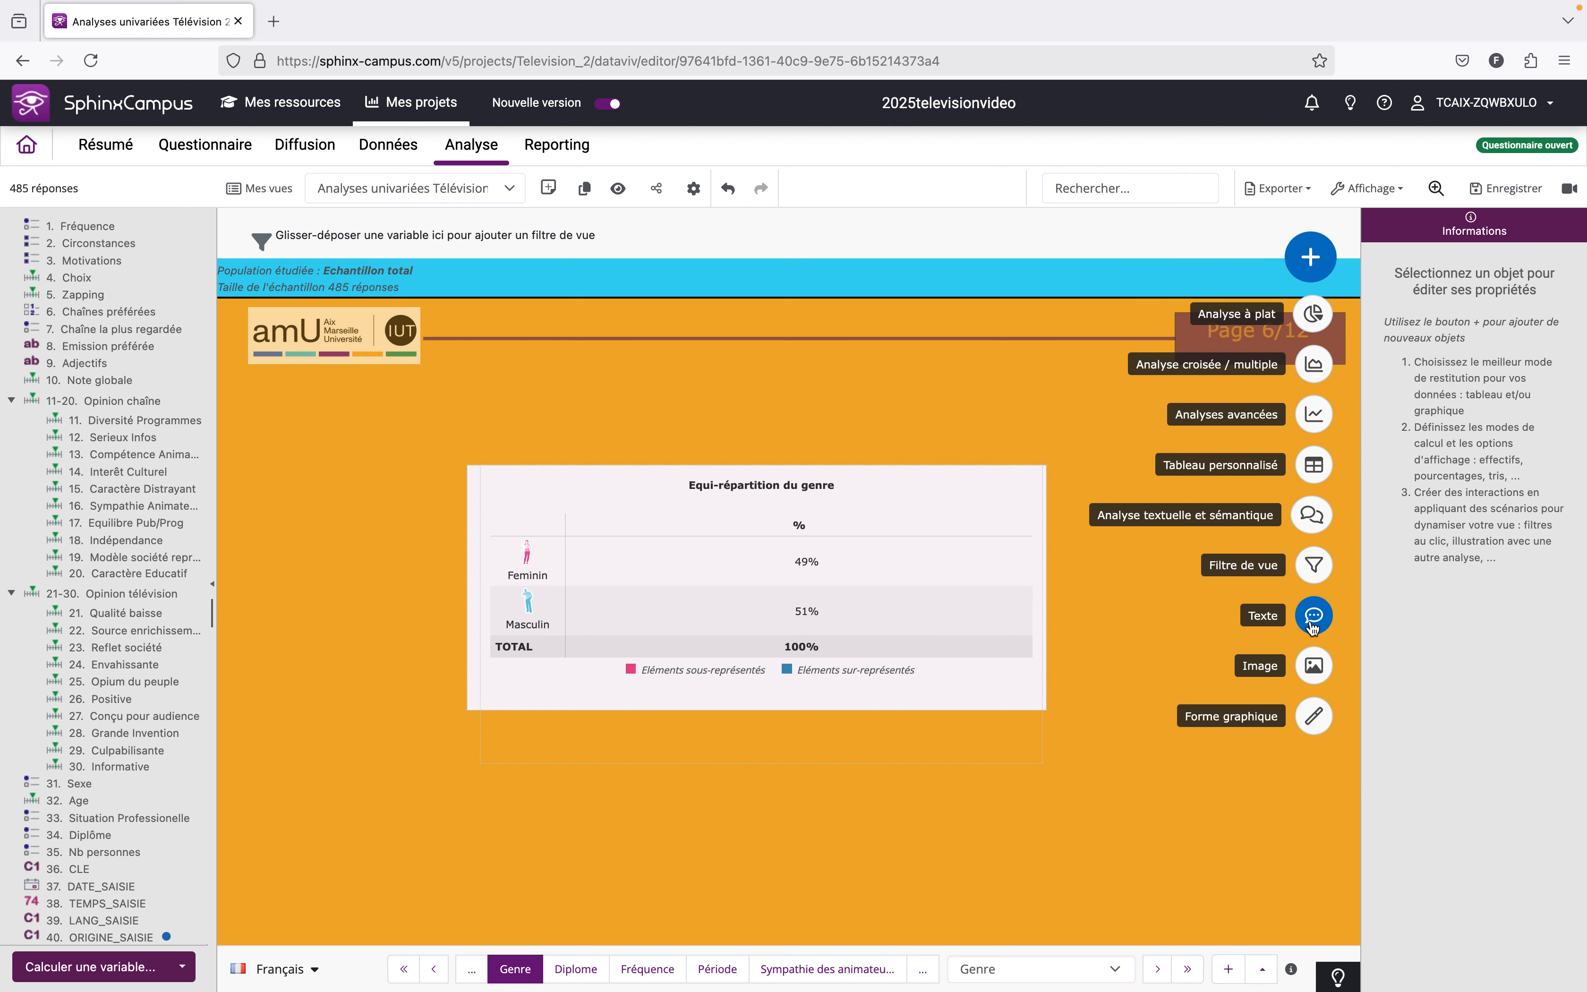
{"action": "left_click", "coordinate": [911, 658]}
{"action": "left_click_drag", "start_coordinate": [911, 661], "coordinate": [957, 706]}
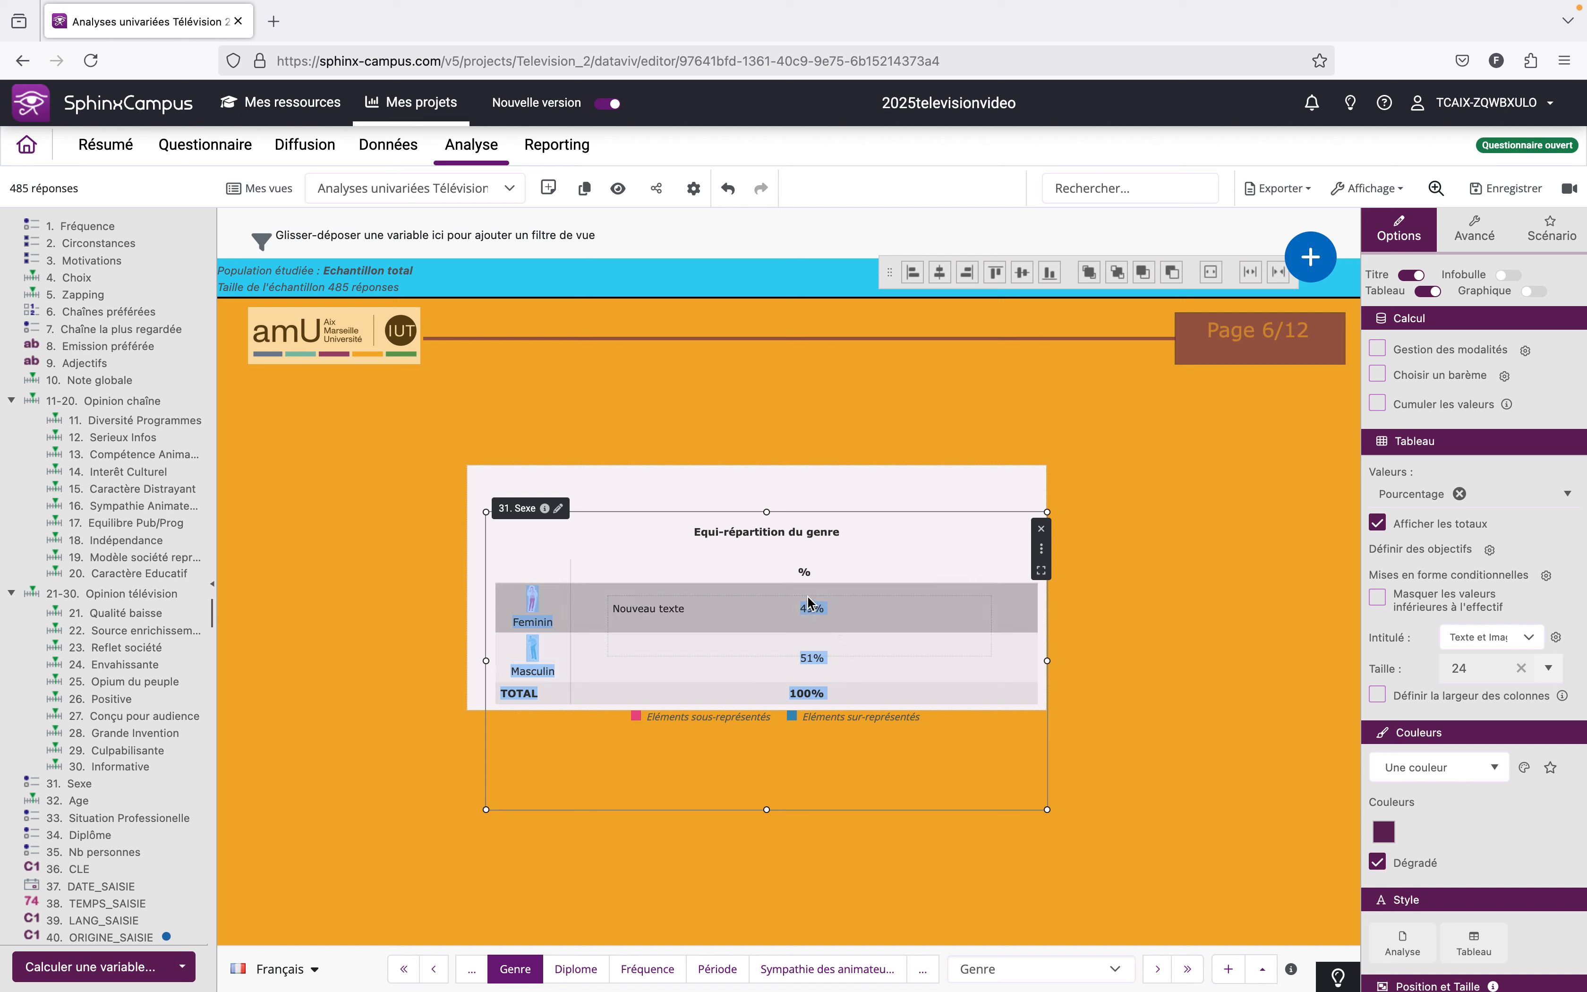
{"action": "left_click_drag", "start_coordinate": [833, 490], "coordinate": [661, 481]}
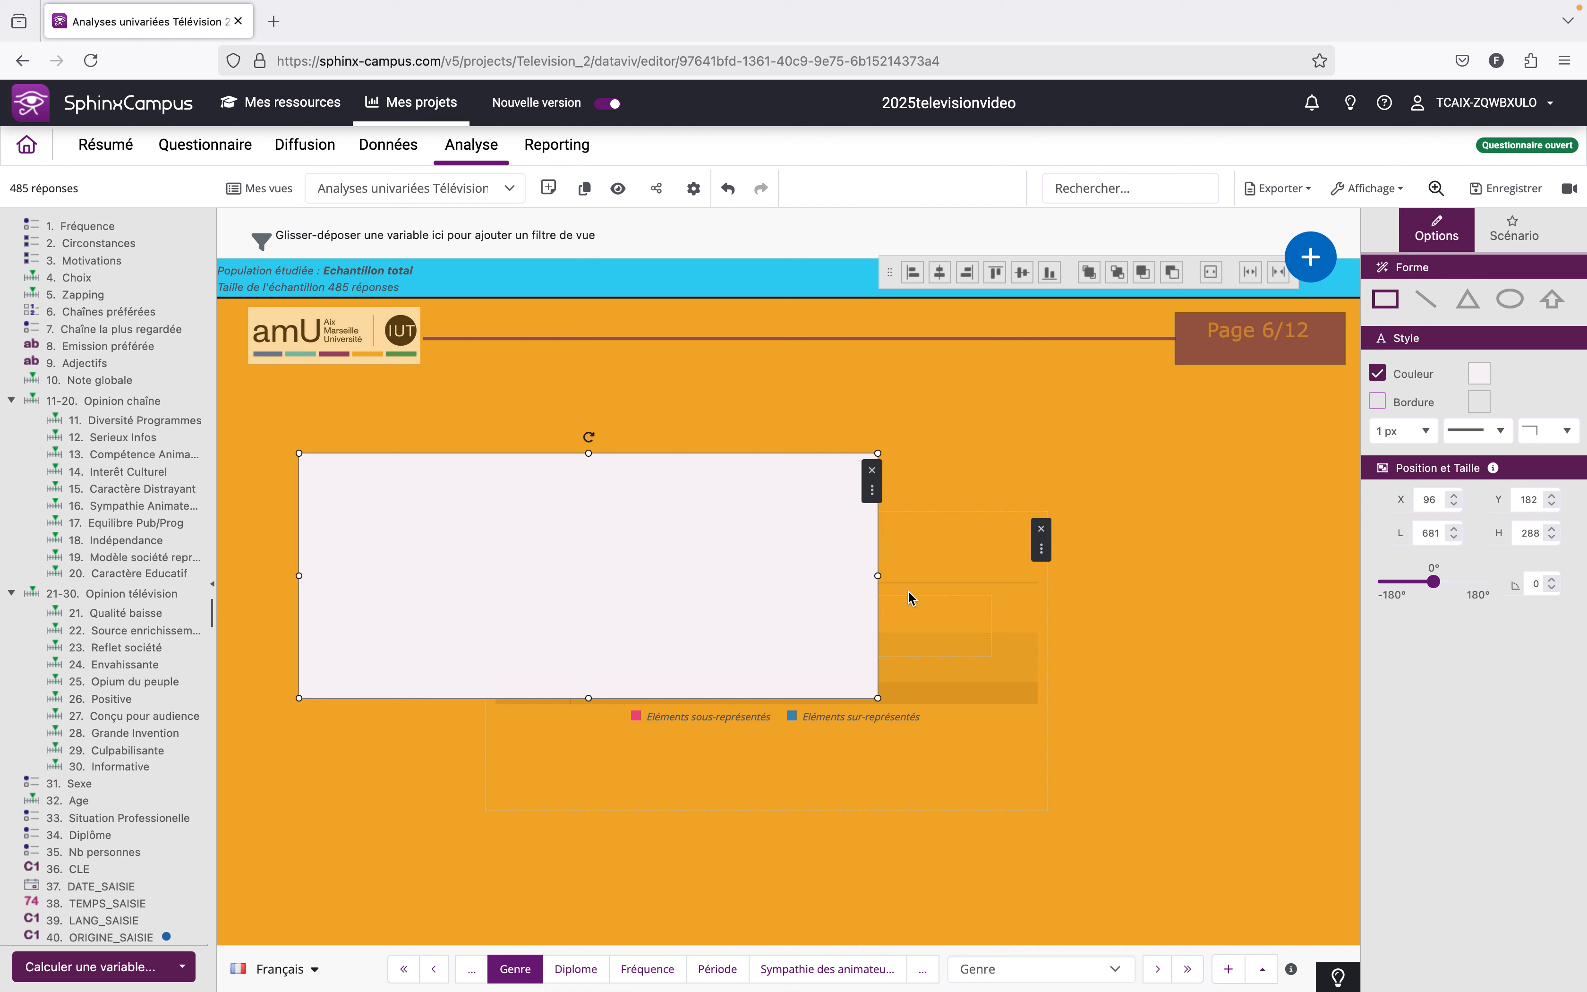
{"action": "left_click_drag", "start_coordinate": [952, 609], "coordinate": [1043, 816]}
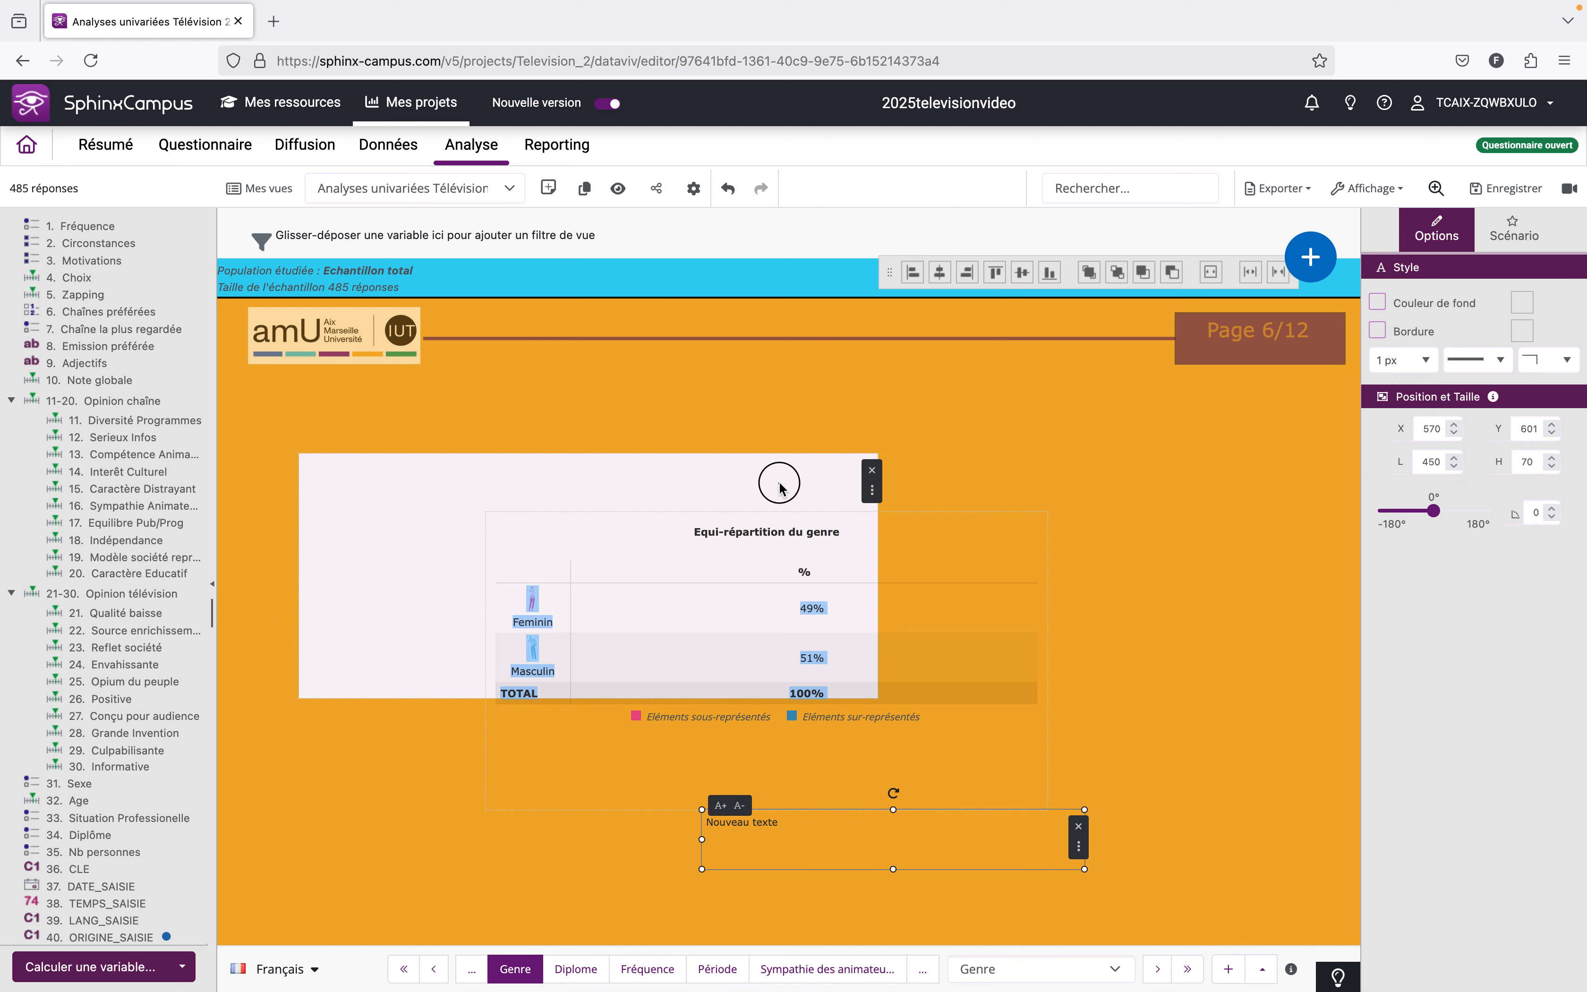
Move the pale rectangle back behind the gender table so that it frames the title, rows and legend.
{"action": "left_click", "coordinate": [881, 504]}
{"action": "left_click_drag", "start_coordinate": [881, 504], "coordinate": [956, 529]}
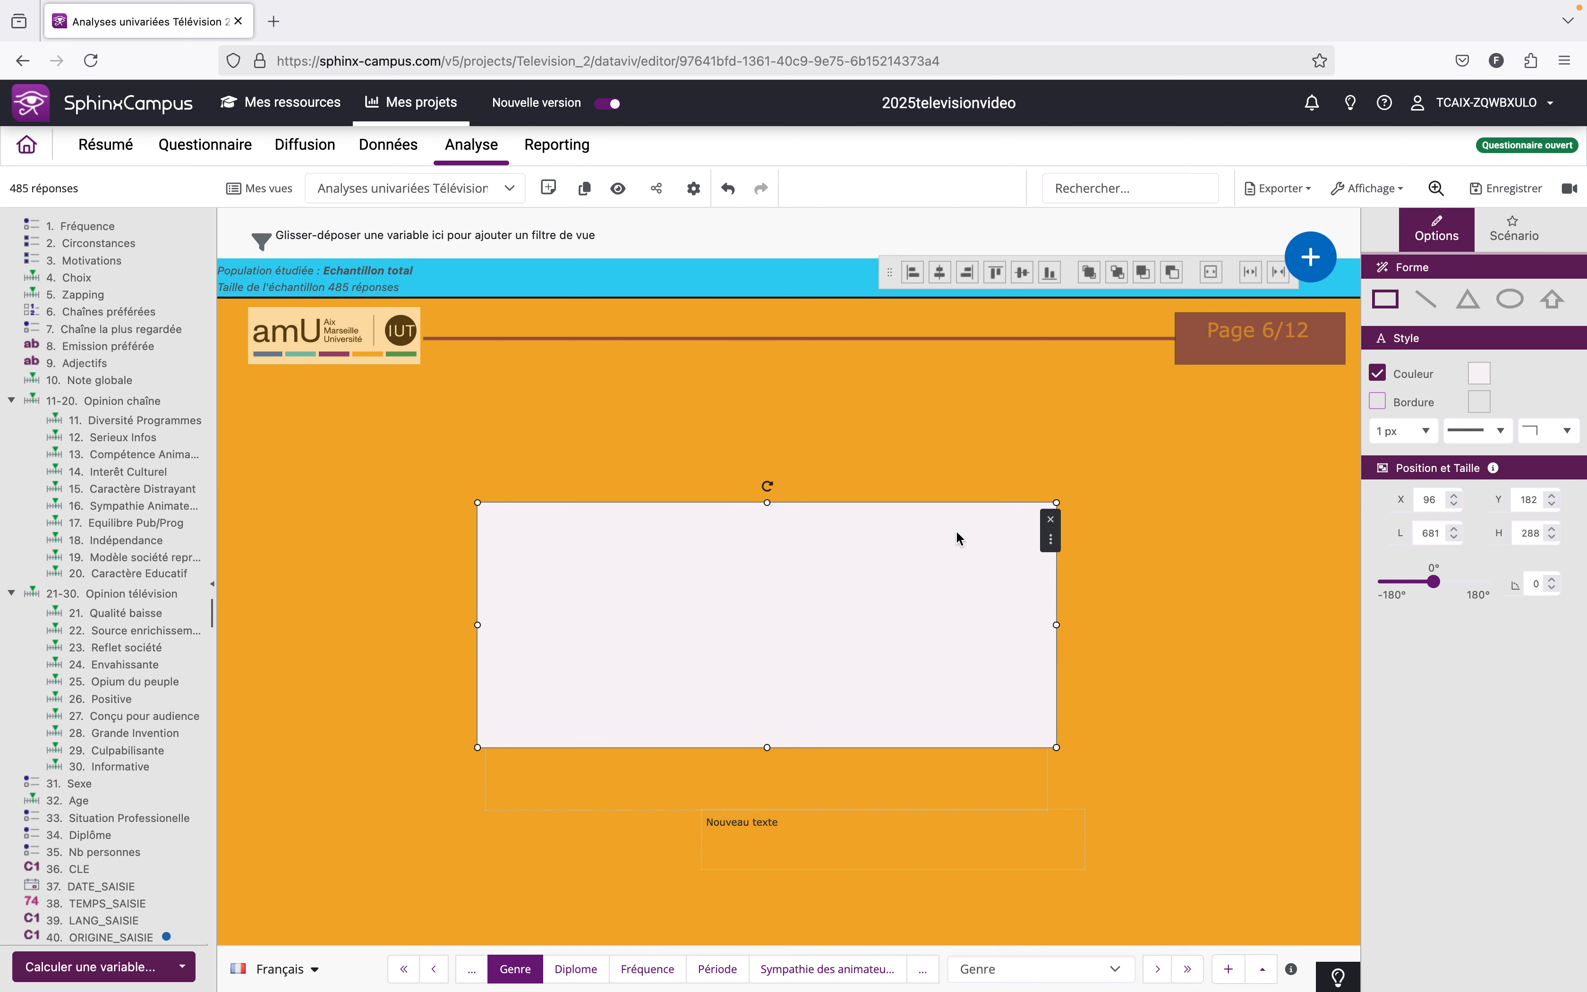
{"action": "left_click", "coordinate": [1130, 618]}
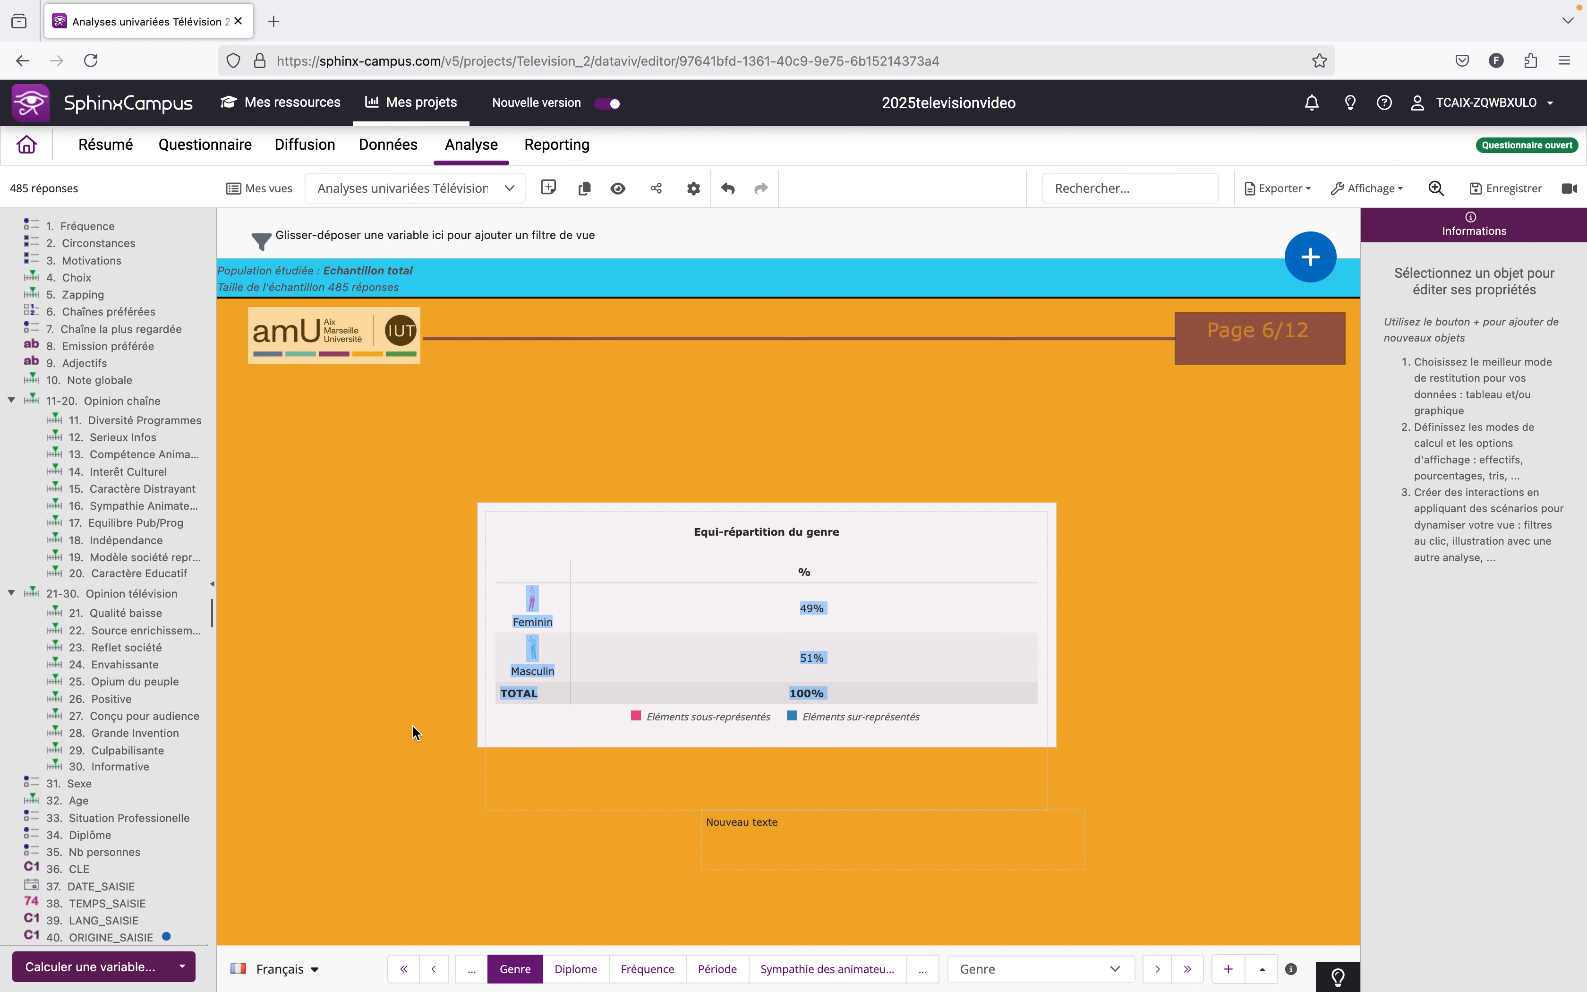
Replace the placeholder text with "Dans notre étude, nous avons un équirépartition entre les hommes et les femmes ce qui correspond à la population".
{"action": "left_click", "coordinate": [732, 821]}
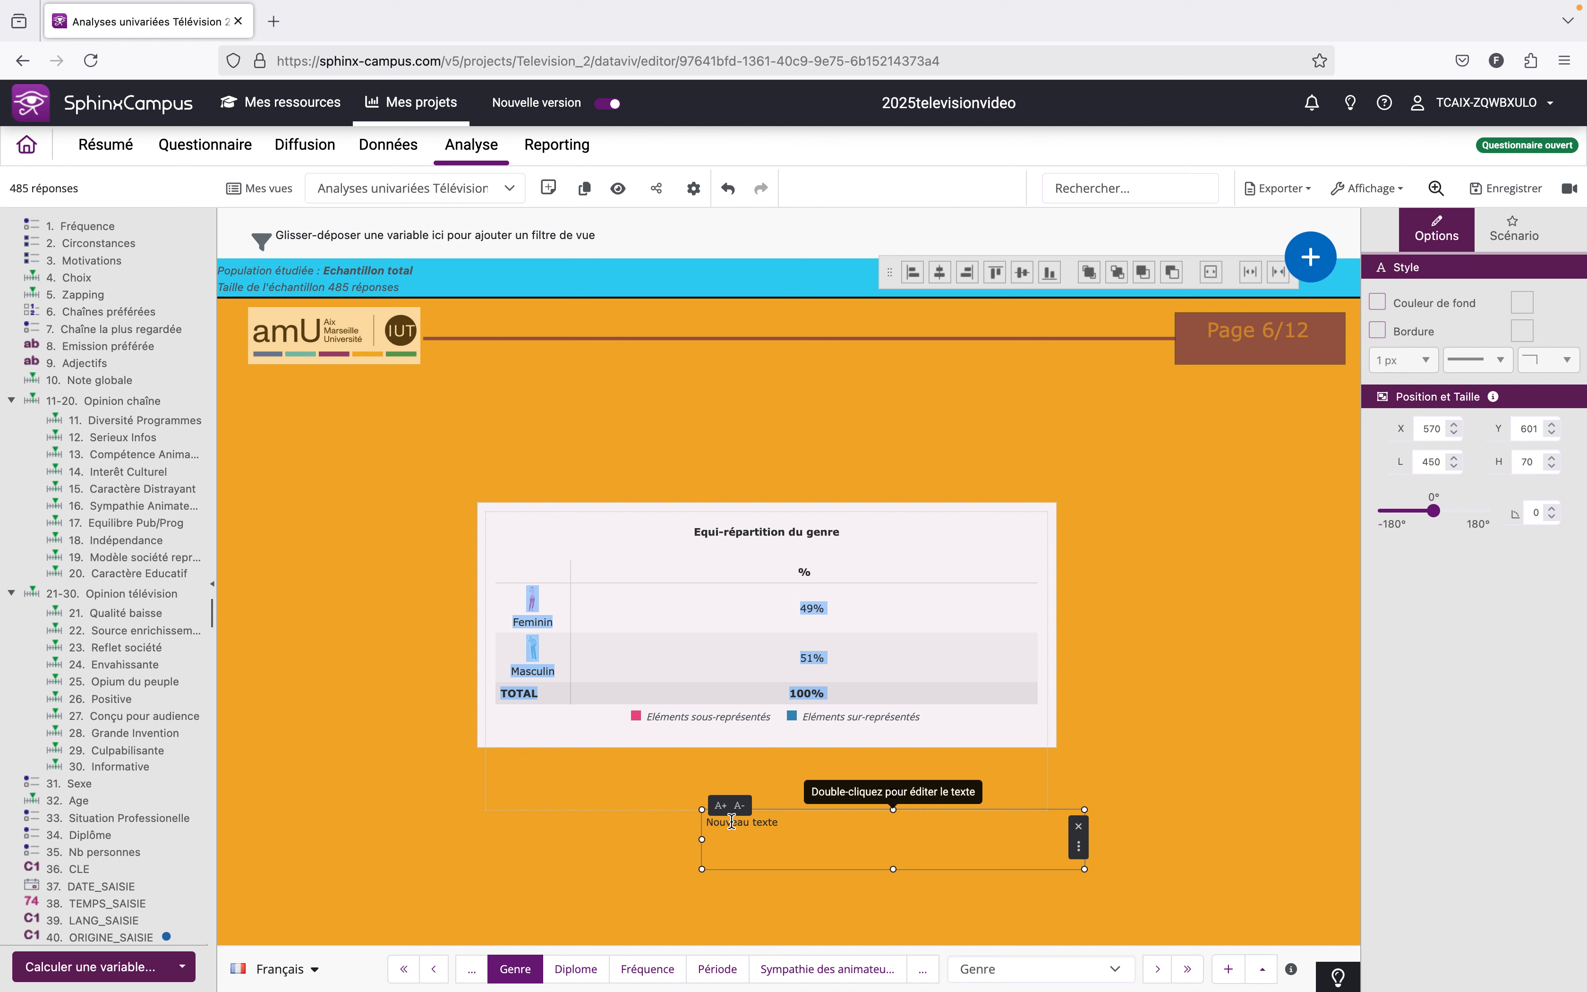
{"action": "double_click", "coordinate": [731, 822]}
{"action": "type", "text": "Dans "}
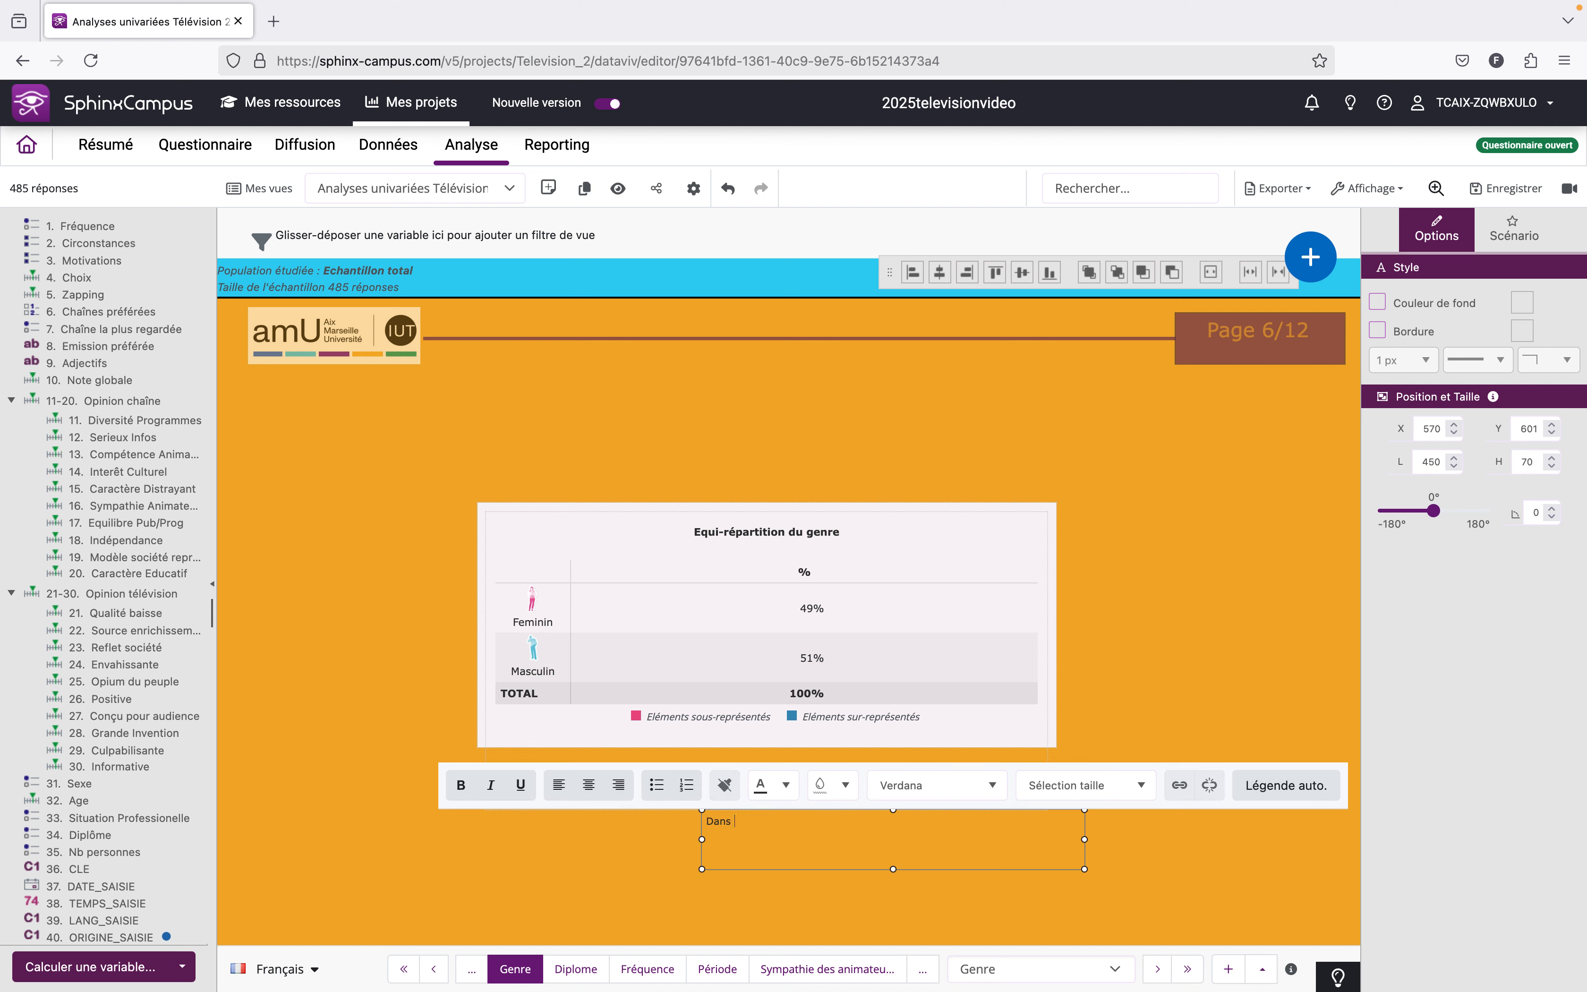
{"action": "type", "text": "notre étude, nous avons un équirépartition entre les hommes et les fe"}
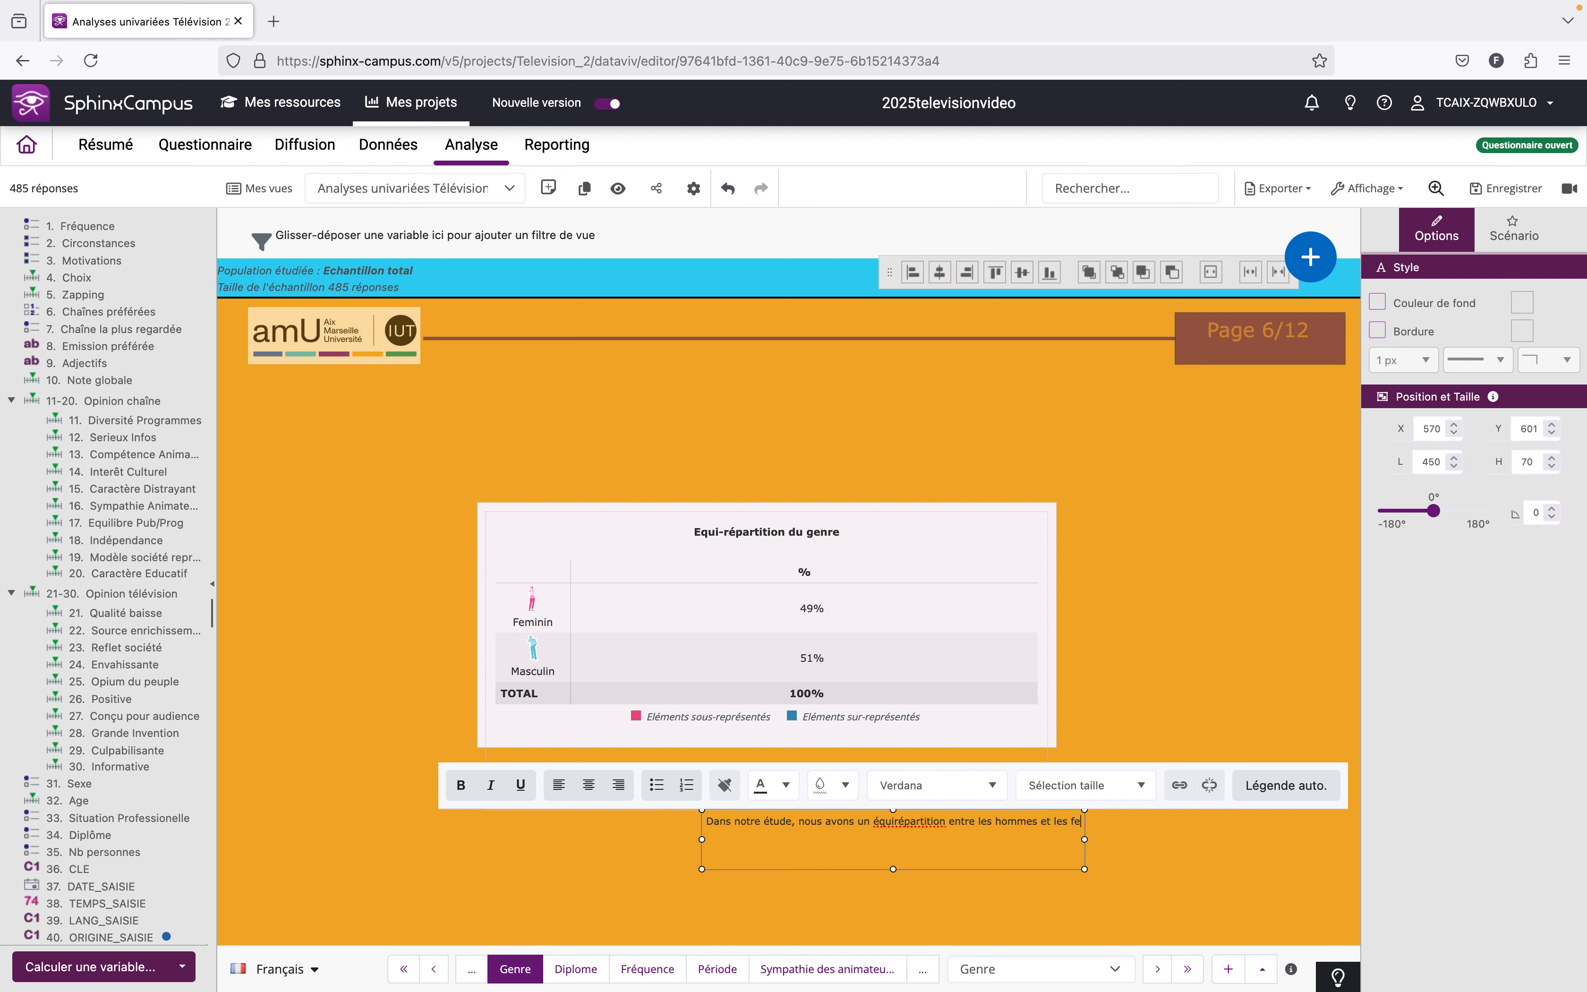
{"action": "type", "text": "mmes ce qui corresponda à la population"}
Set the comment's text size to 16px and widen its box to about 674, matching the rectangle's edges.
{"action": "left_click_drag", "start_coordinate": [915, 835], "coordinate": [702, 822]}
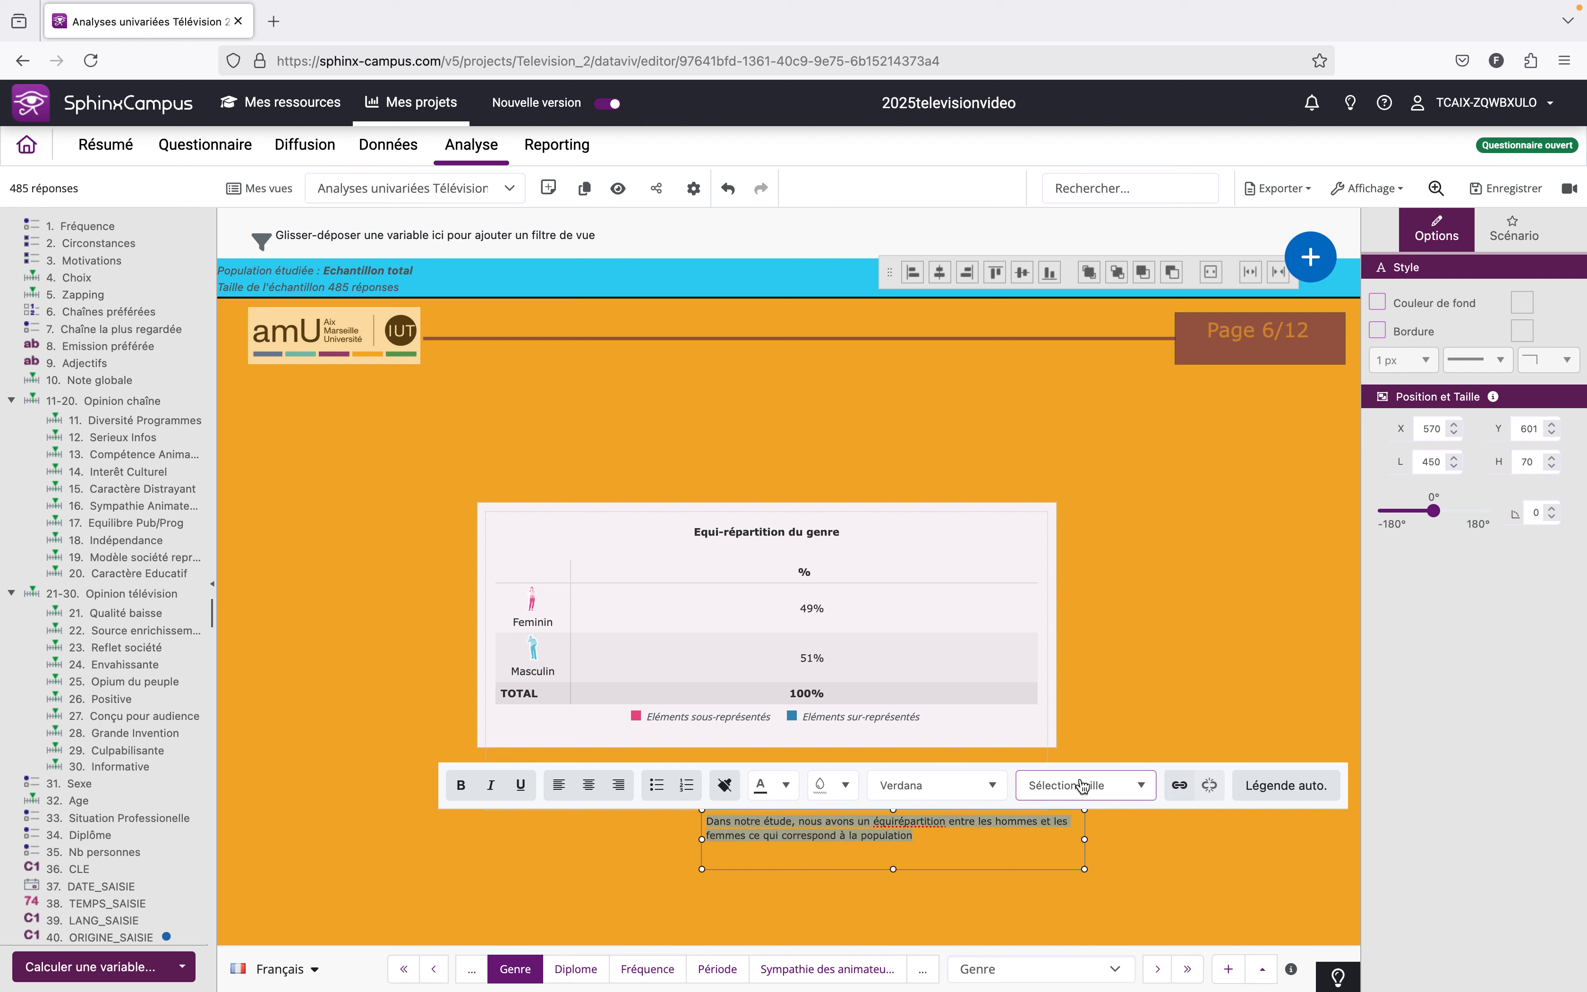
{"action": "left_click", "coordinate": [1140, 787]}
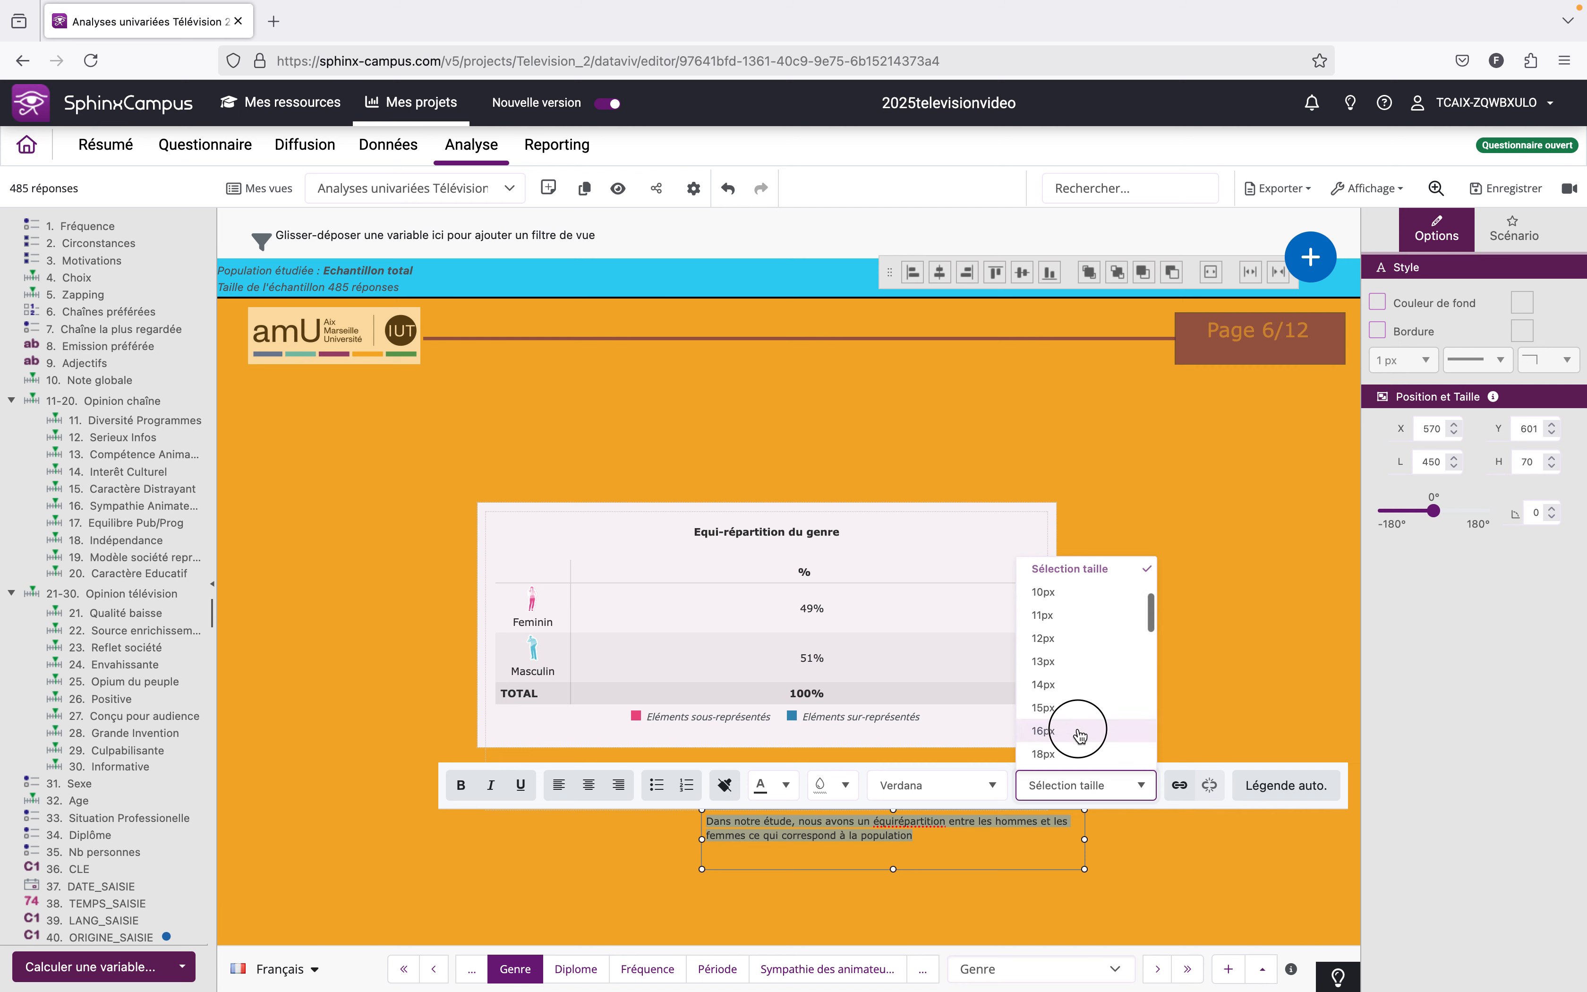
{"action": "left_click", "coordinate": [1079, 732]}
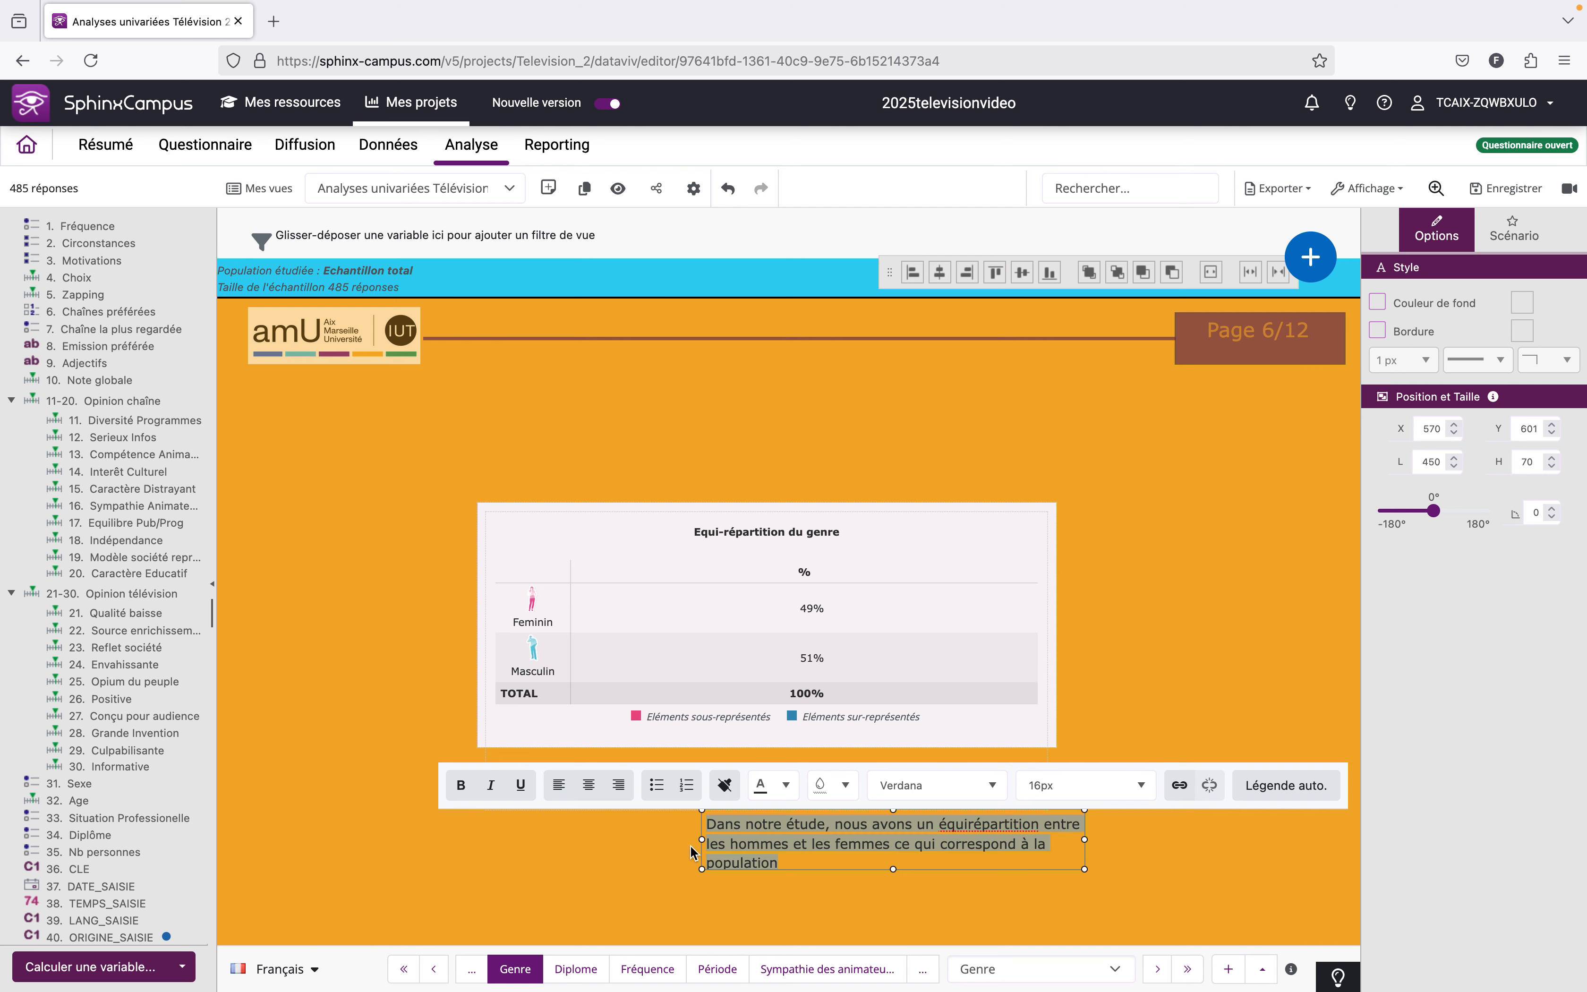
{"action": "left_click_drag", "start_coordinate": [701, 841], "coordinate": [482, 841]}
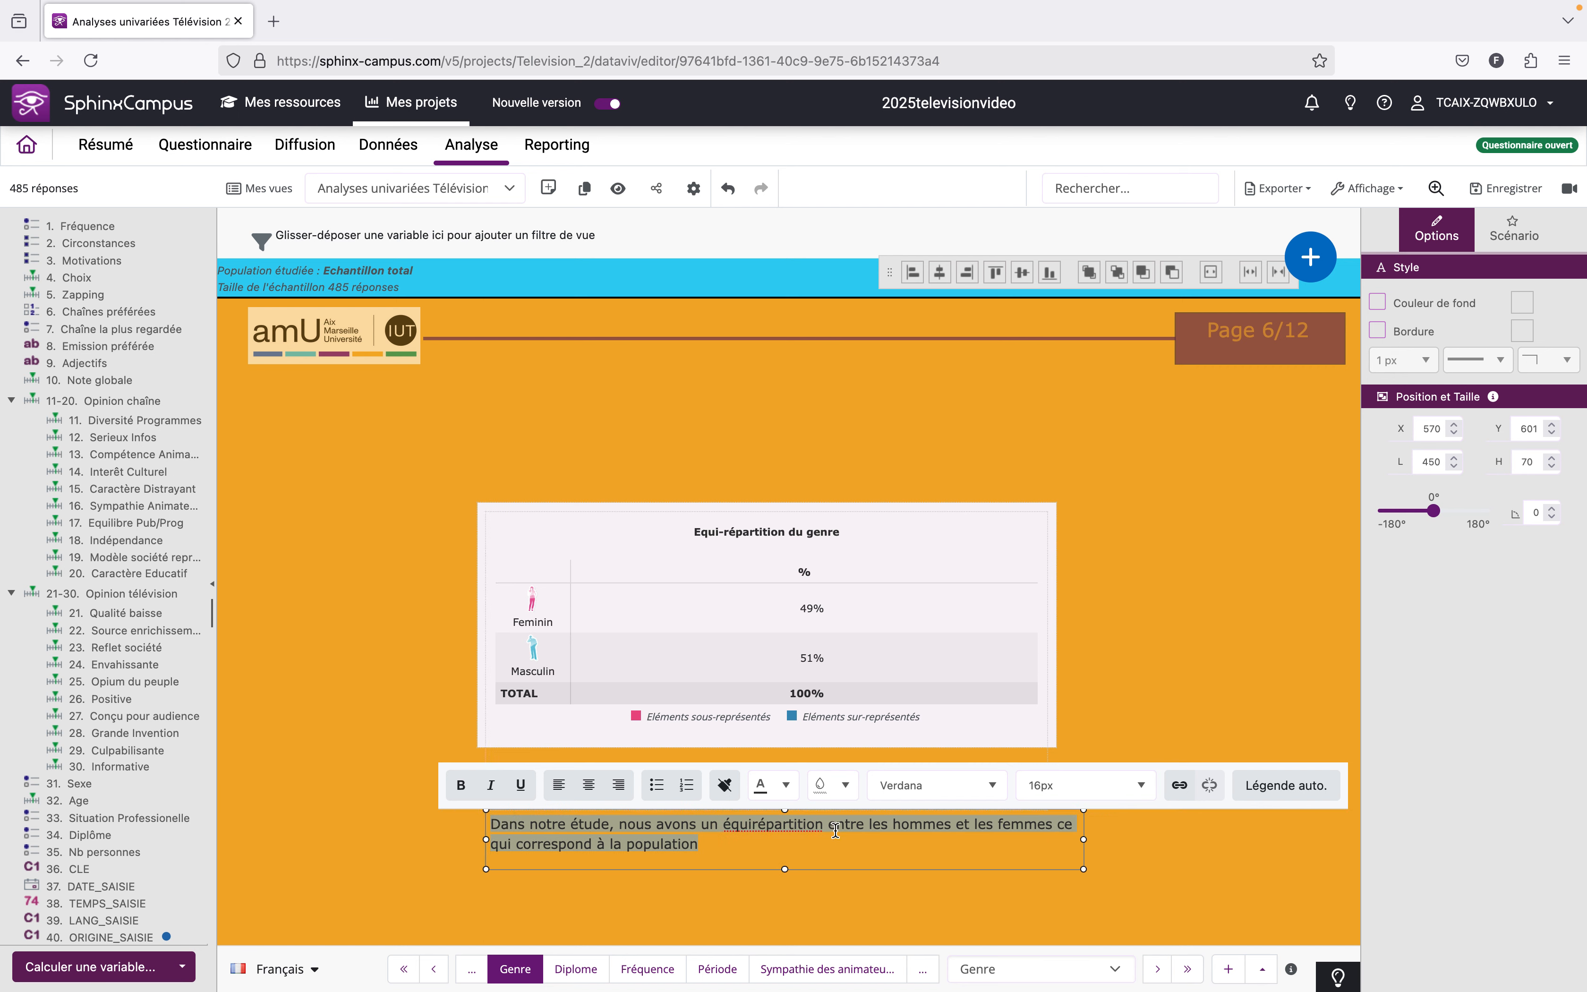
{"action": "left_click_drag", "start_coordinate": [1084, 839], "coordinate": [1056, 838]}
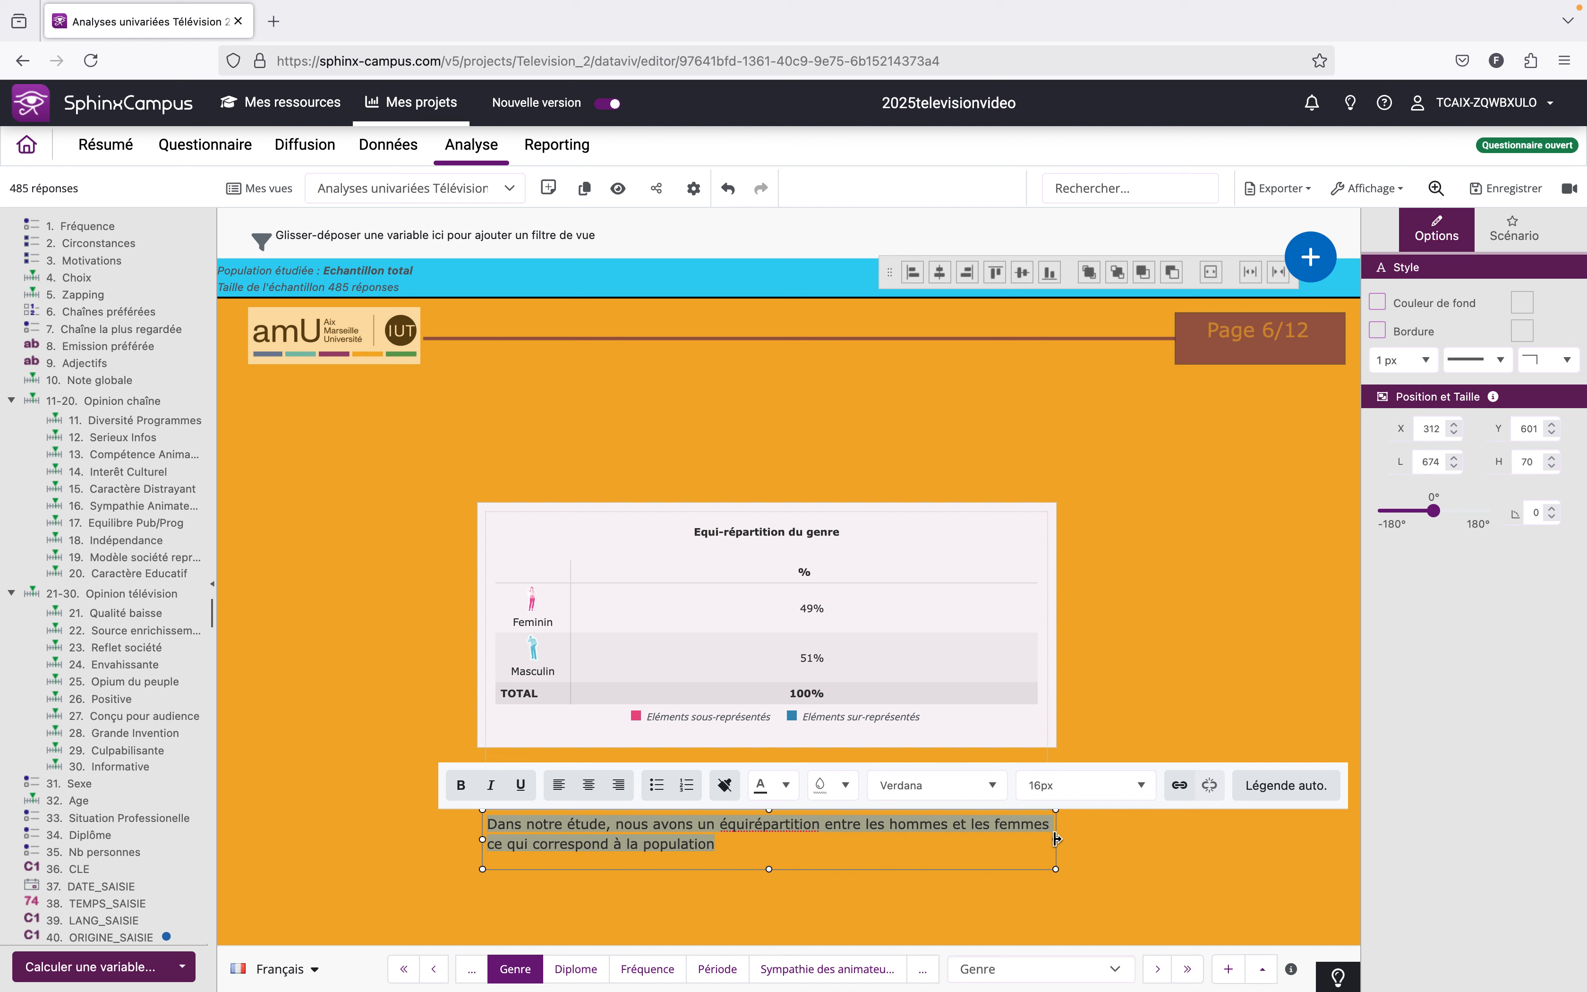
Give the comment's text box below the gender table a solid white background fill.
{"action": "left_click", "coordinate": [389, 684]}
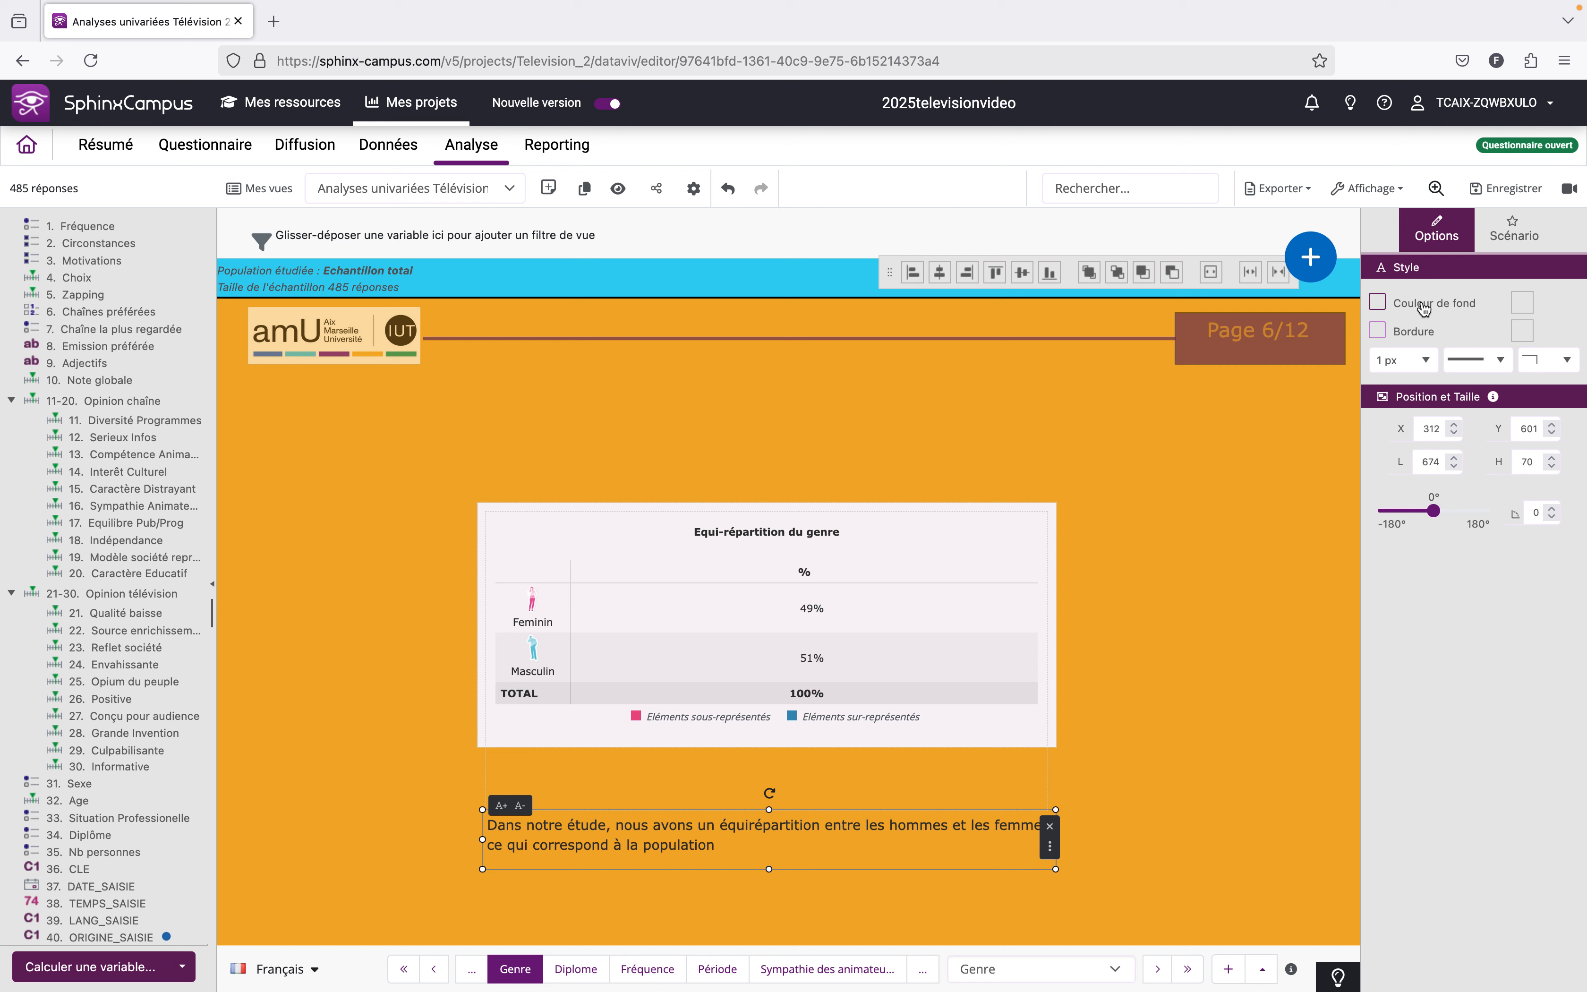
{"action": "left_click", "coordinate": [1378, 302]}
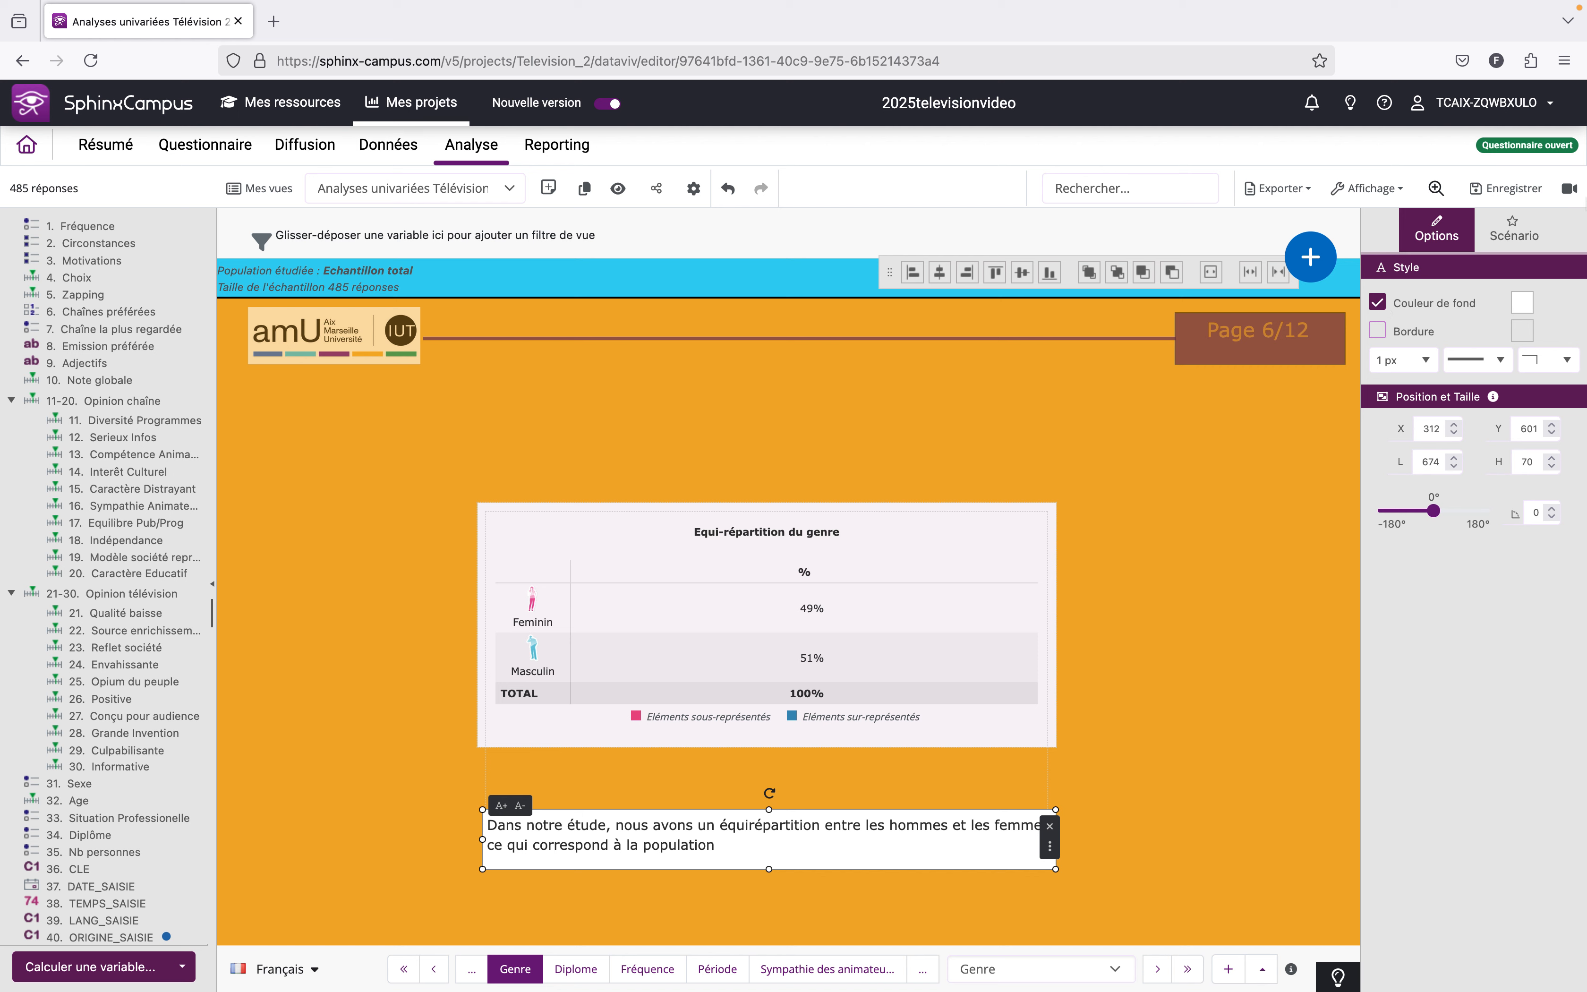
{"action": "left_click", "coordinate": [1523, 302]}
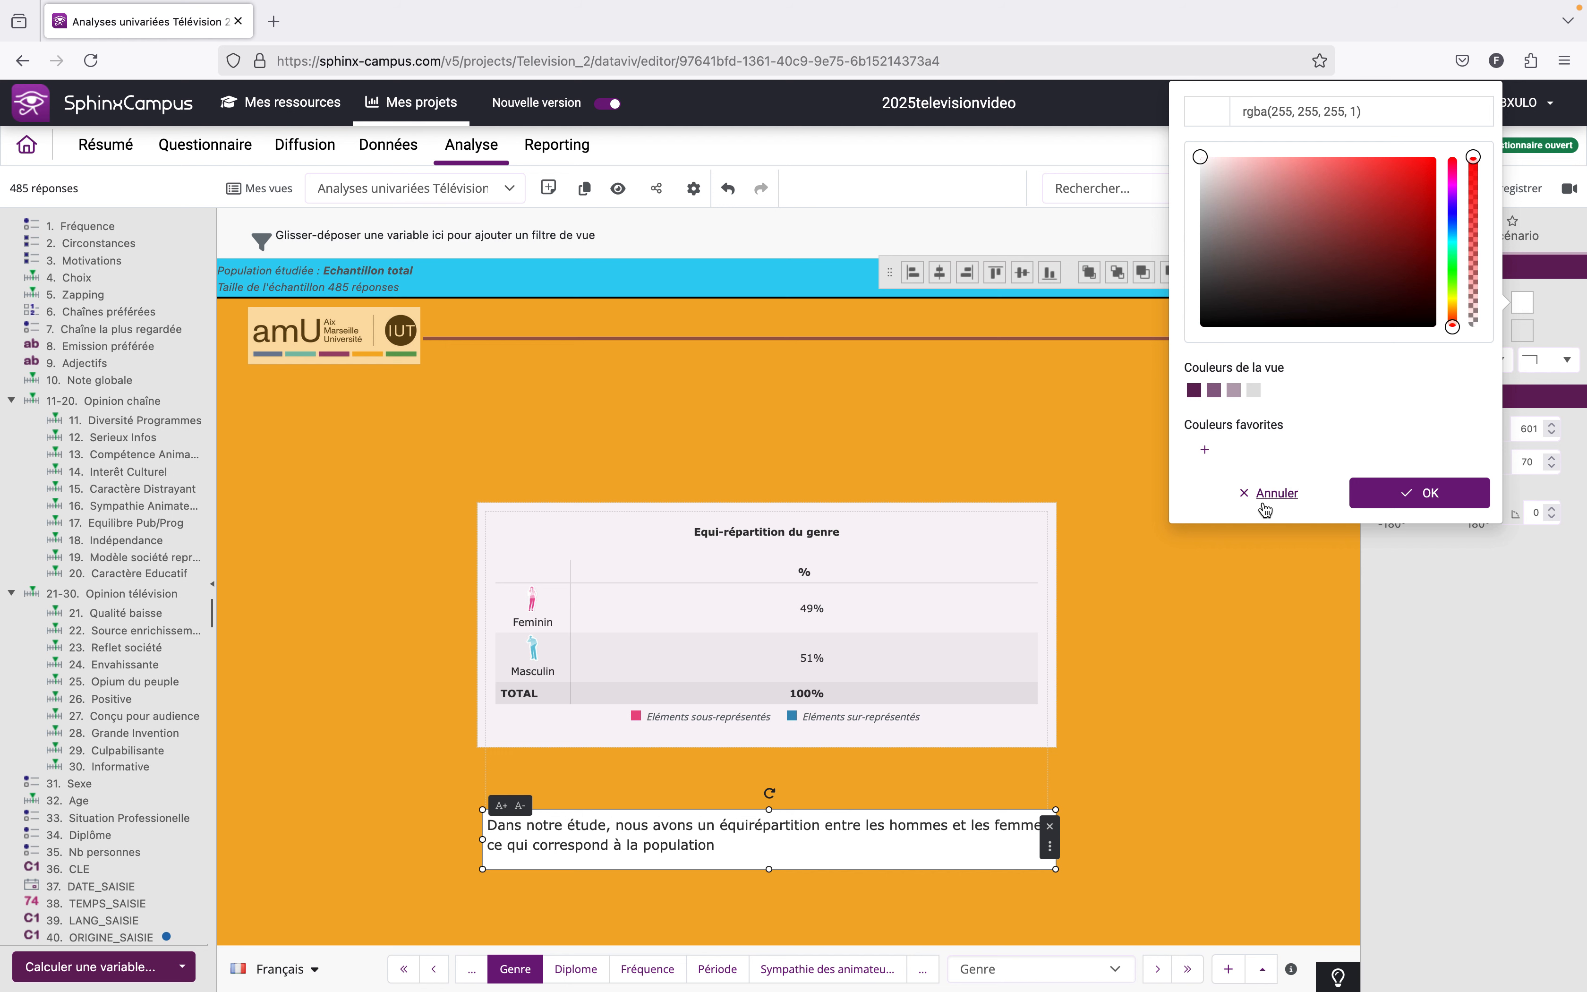
Replace the gender table's title with "Répartition des femmes et des hommes".
{"action": "double_click", "coordinate": [764, 534]}
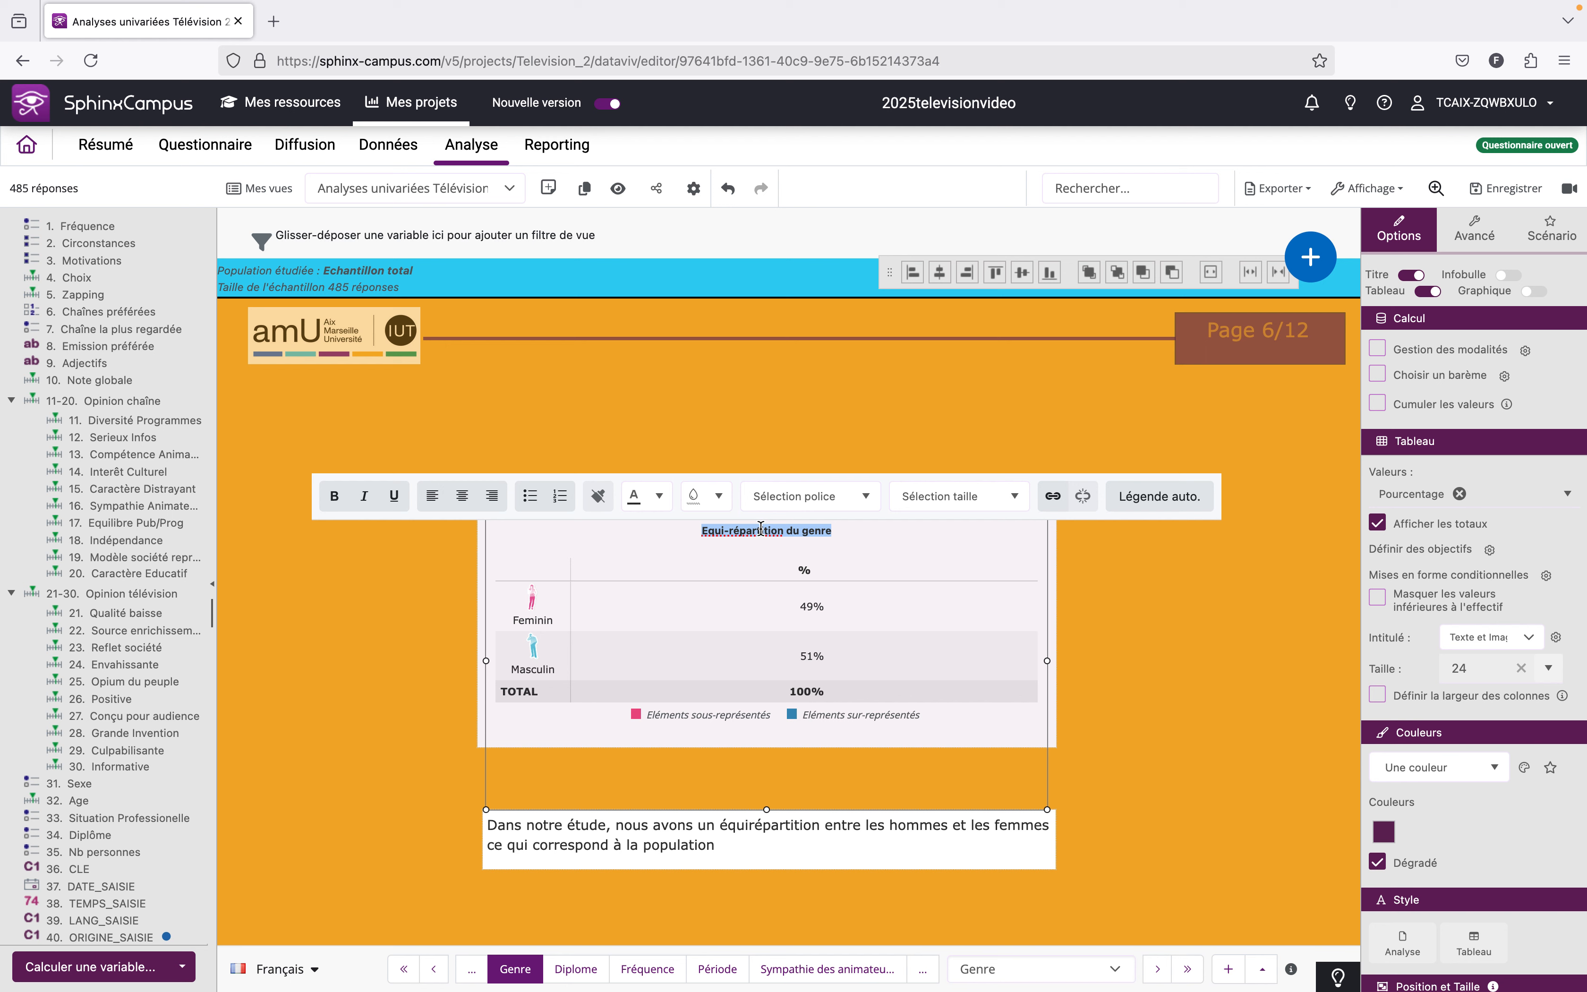
{"action": "type", "text": "Genre"}
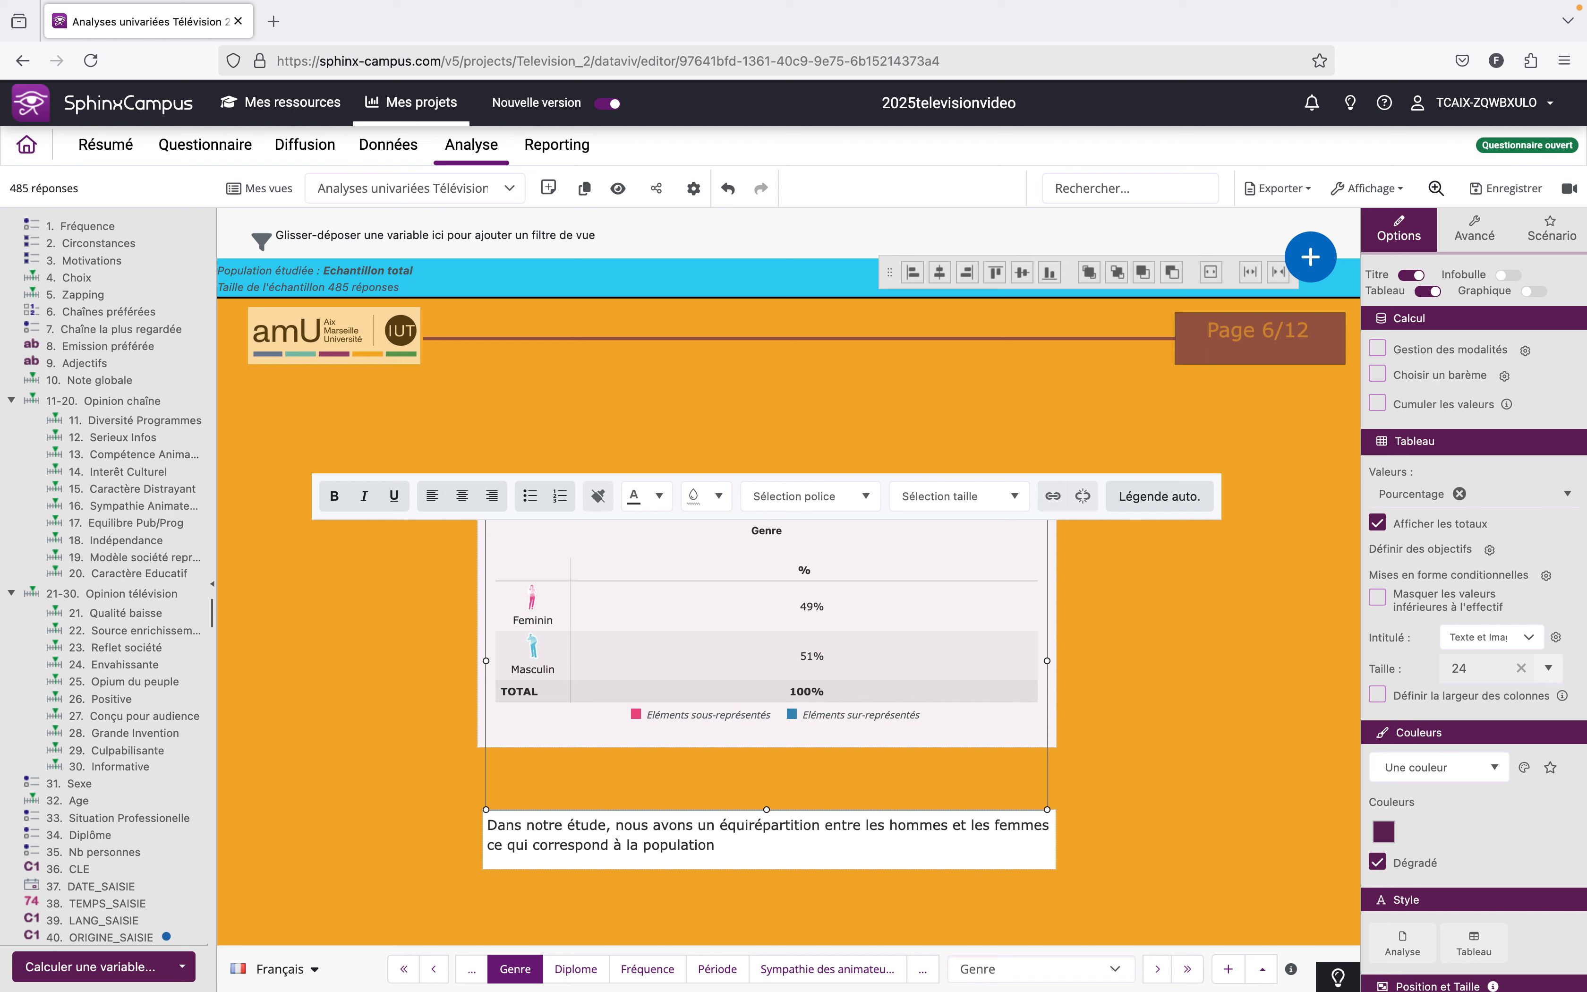
{"action": "key", "text": "BackSpace"}
{"action": "key", "text": "BackSpace"}
{"action": "key", "text": "BackSpace"}
{"action": "key", "text": "BackSpace"}
{"action": "key", "text": "BackSpace"}
{"action": "type", "text": "Répartation des "}
{"action": "type", "text": "hommes"}
{"action": "key", "text": "BackSpace"}
{"action": "key", "text": "BackSpace"}
{"action": "key", "text": "BackSpace"}
{"action": "key", "text": "BackSpace"}
{"action": "key", "text": "BackSpace"}
{"action": "key", "text": "BackSpace"}
{"action": "type", "text": "femmes et des hommes"}
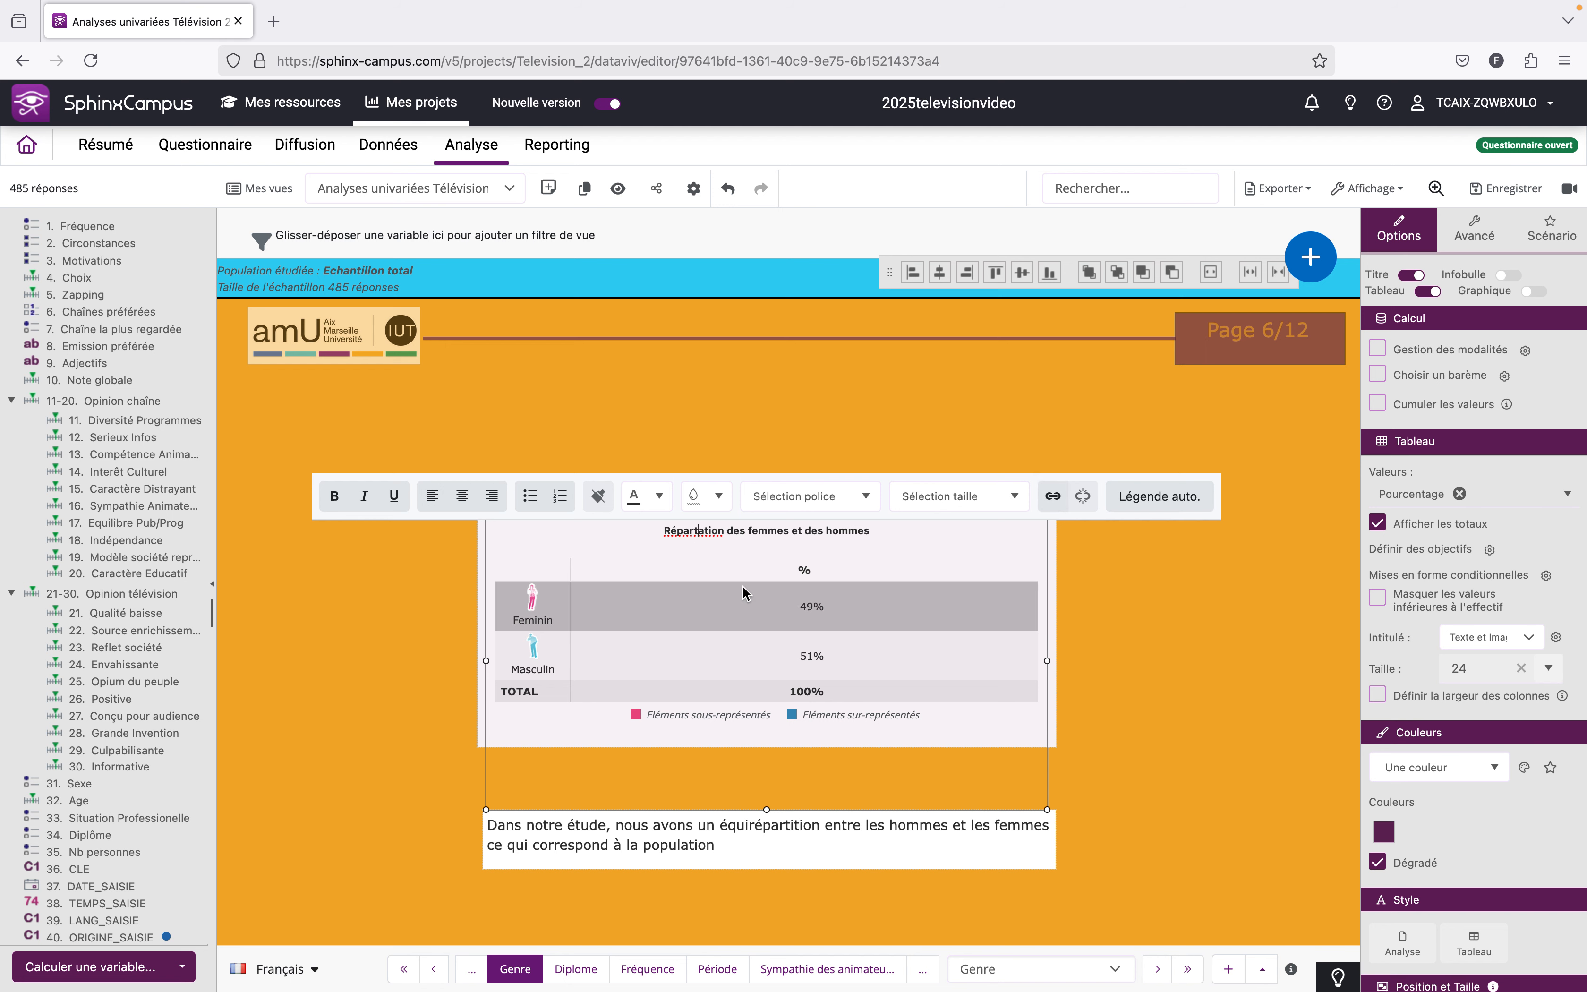
{"action": "key", "text": "Delete"}
{"action": "type", "text": "i"}
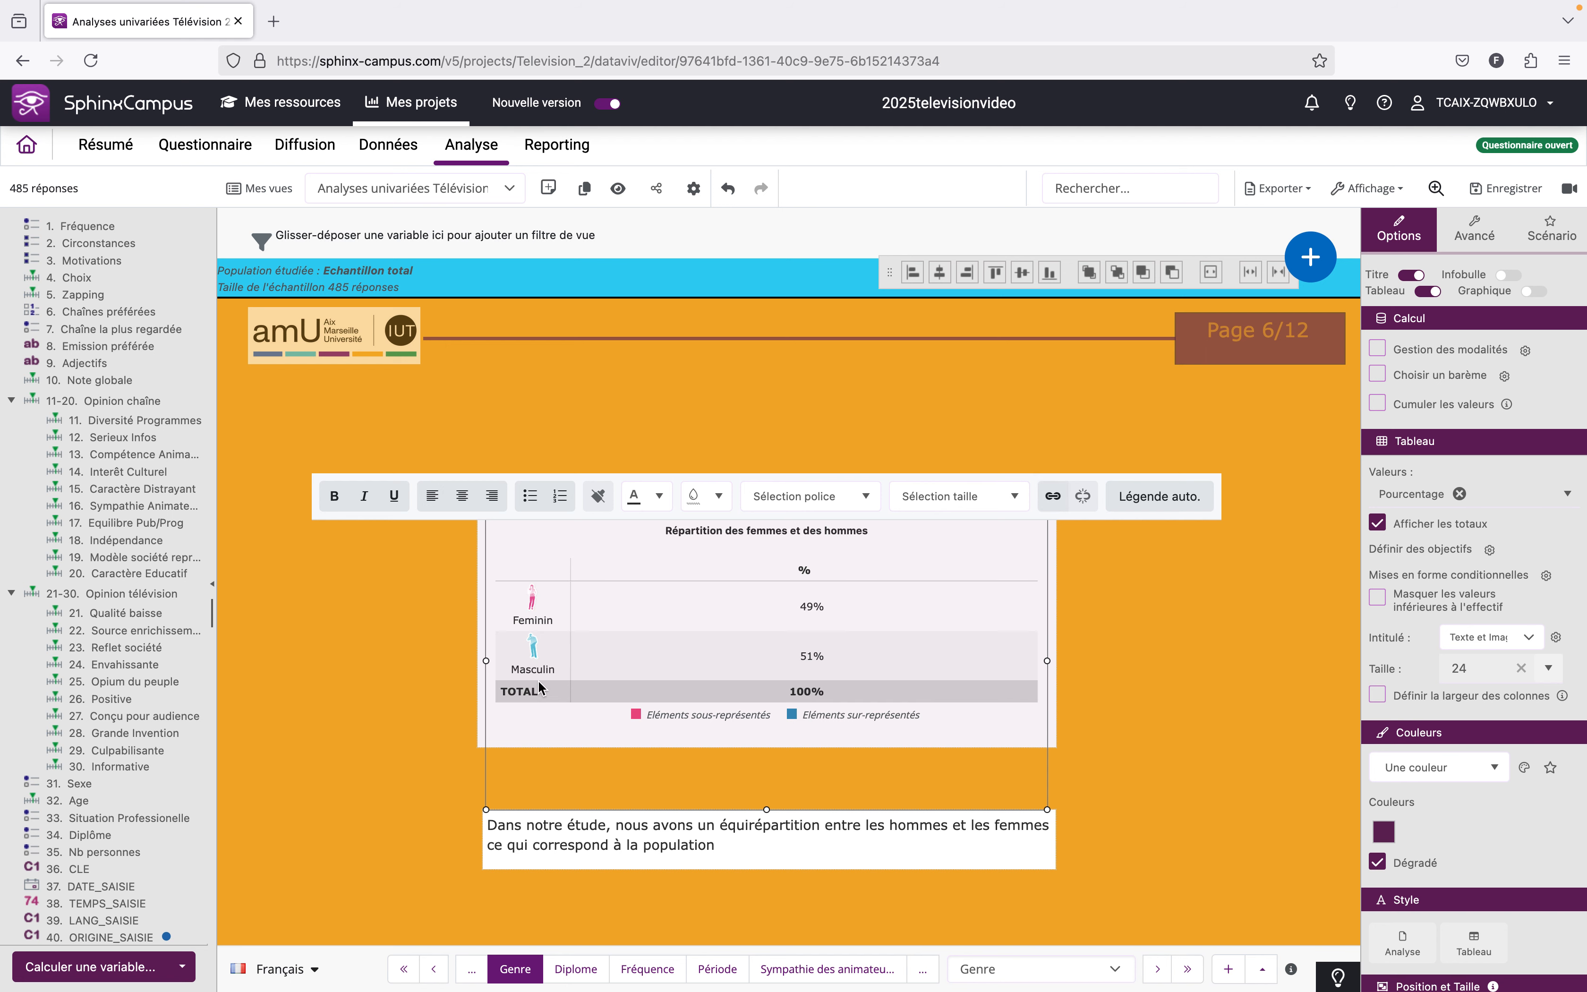
Set the text size of the gender table's whole title to 20px and deselect the table.
{"action": "left_click_drag", "start_coordinate": [665, 533], "coordinate": [869, 535]}
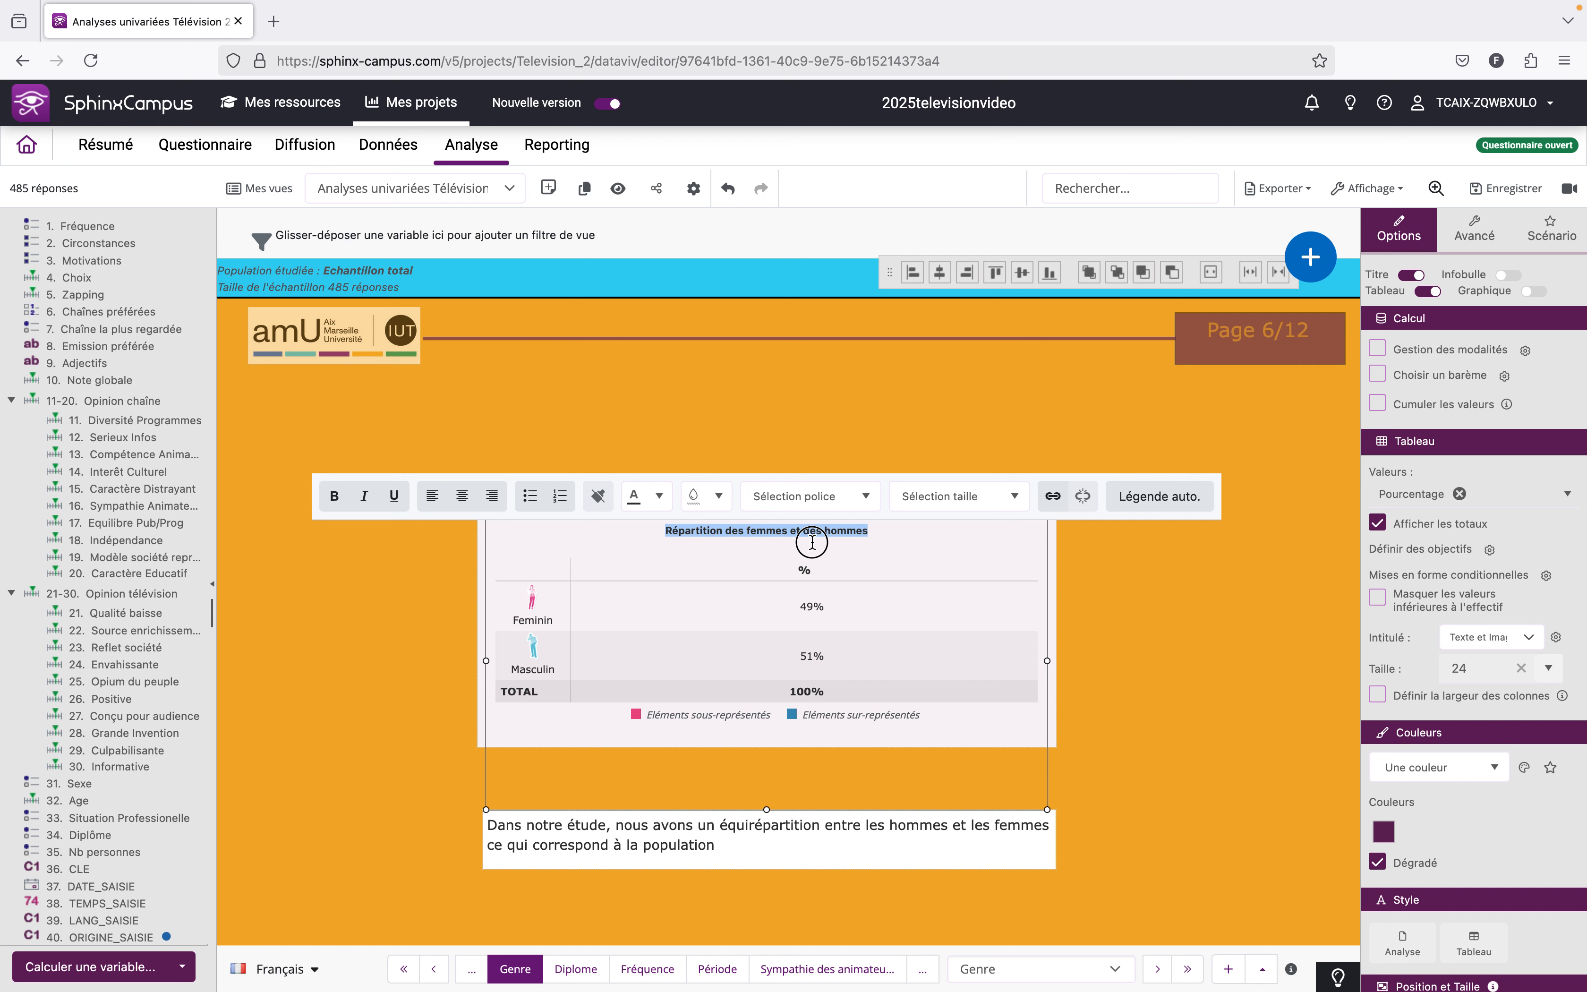
{"action": "left_click", "coordinate": [1015, 505]}
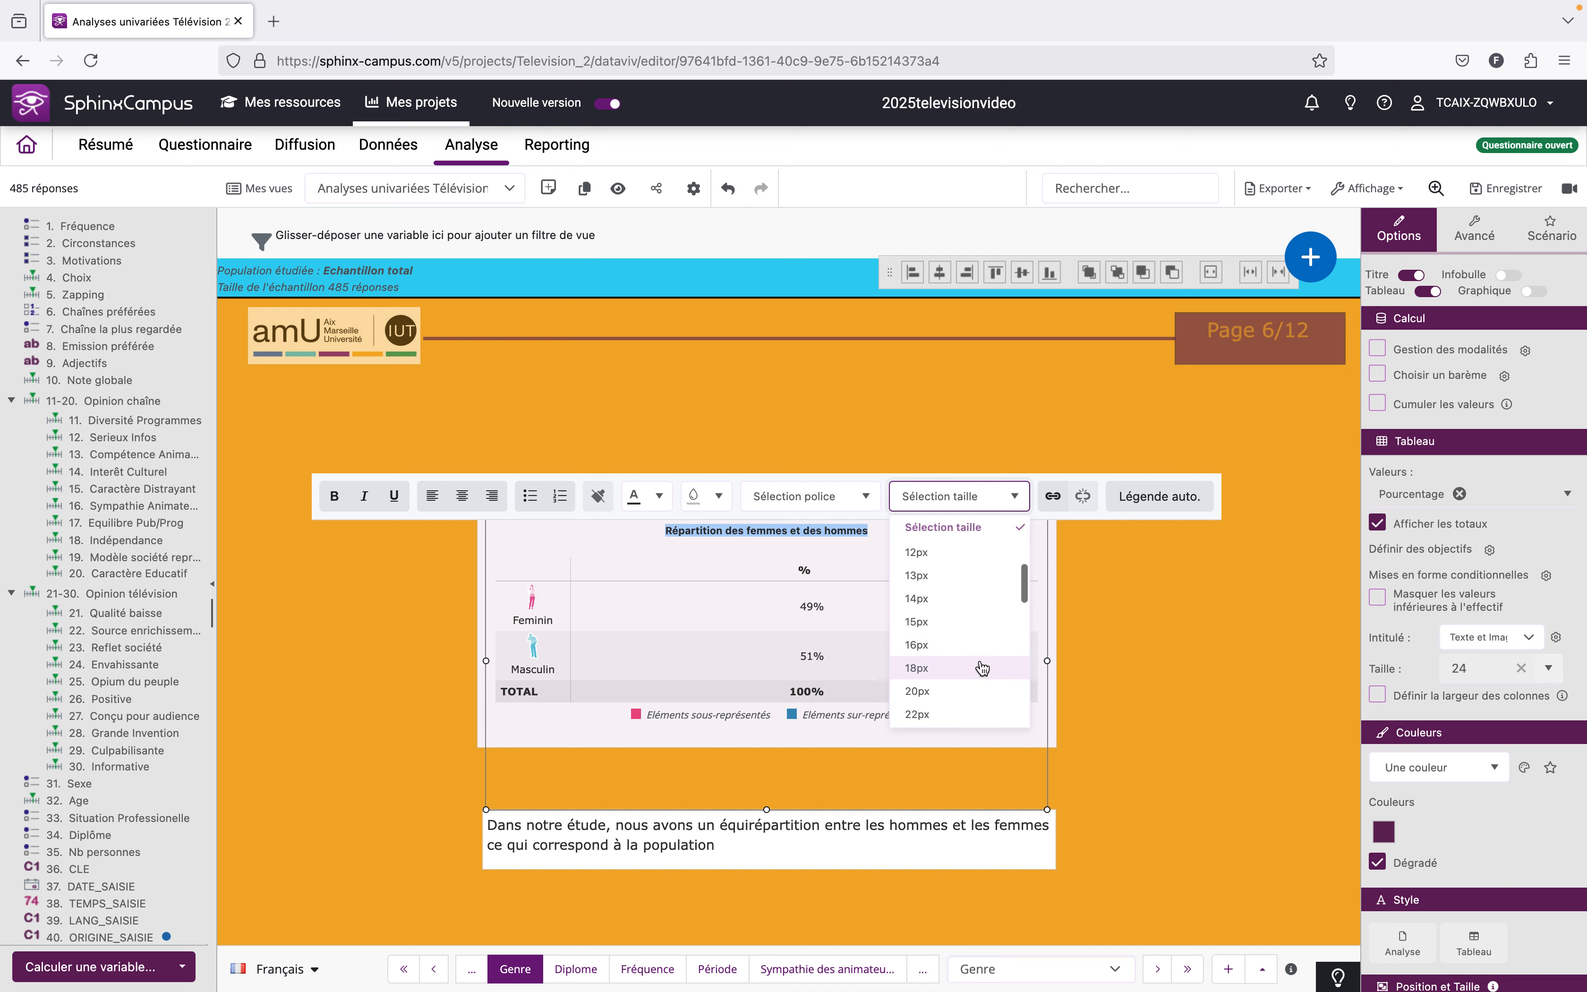
{"action": "left_click", "coordinate": [964, 689]}
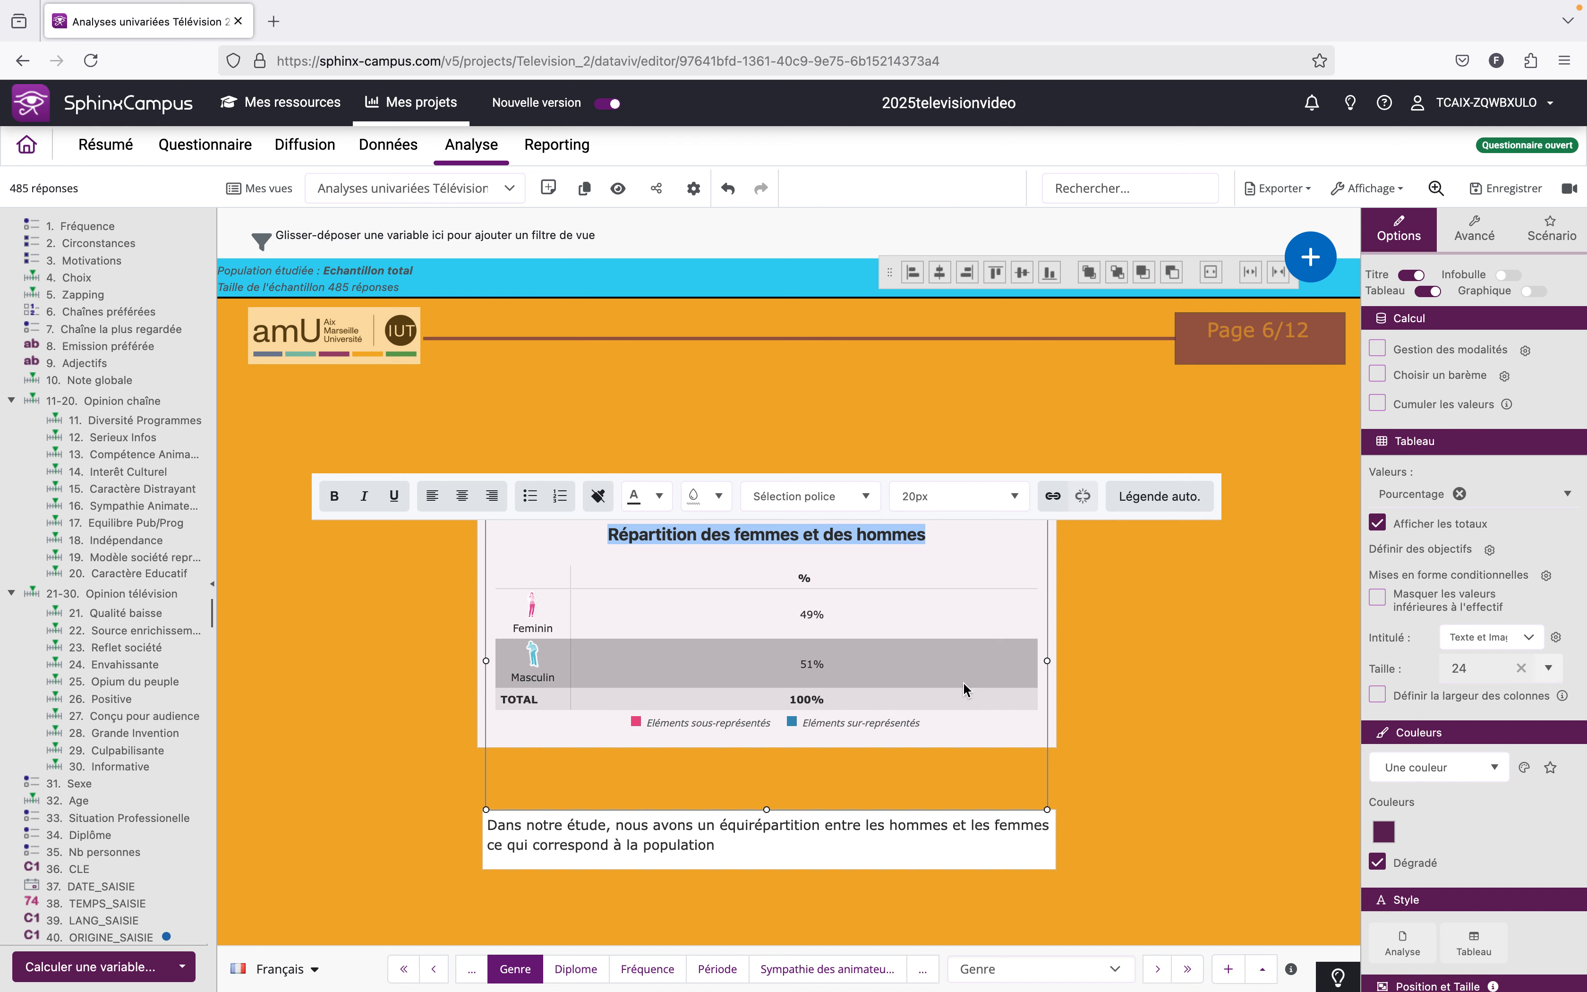
{"action": "left_click", "coordinate": [419, 671]}
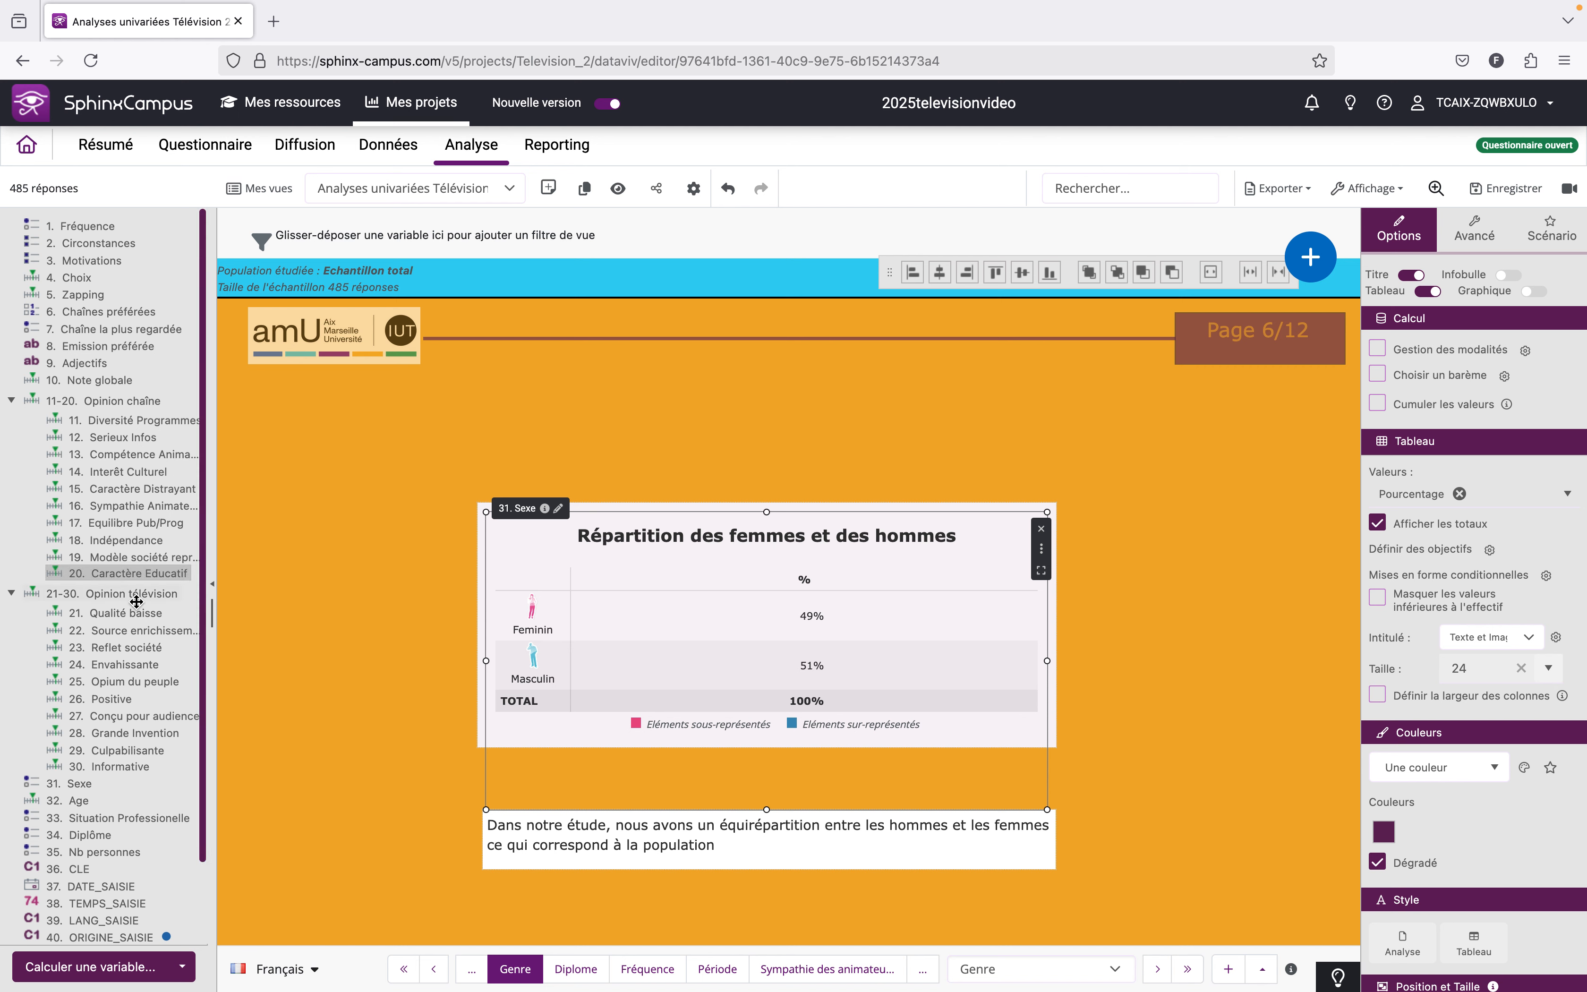
{"action": "left_click", "coordinate": [246, 618]}
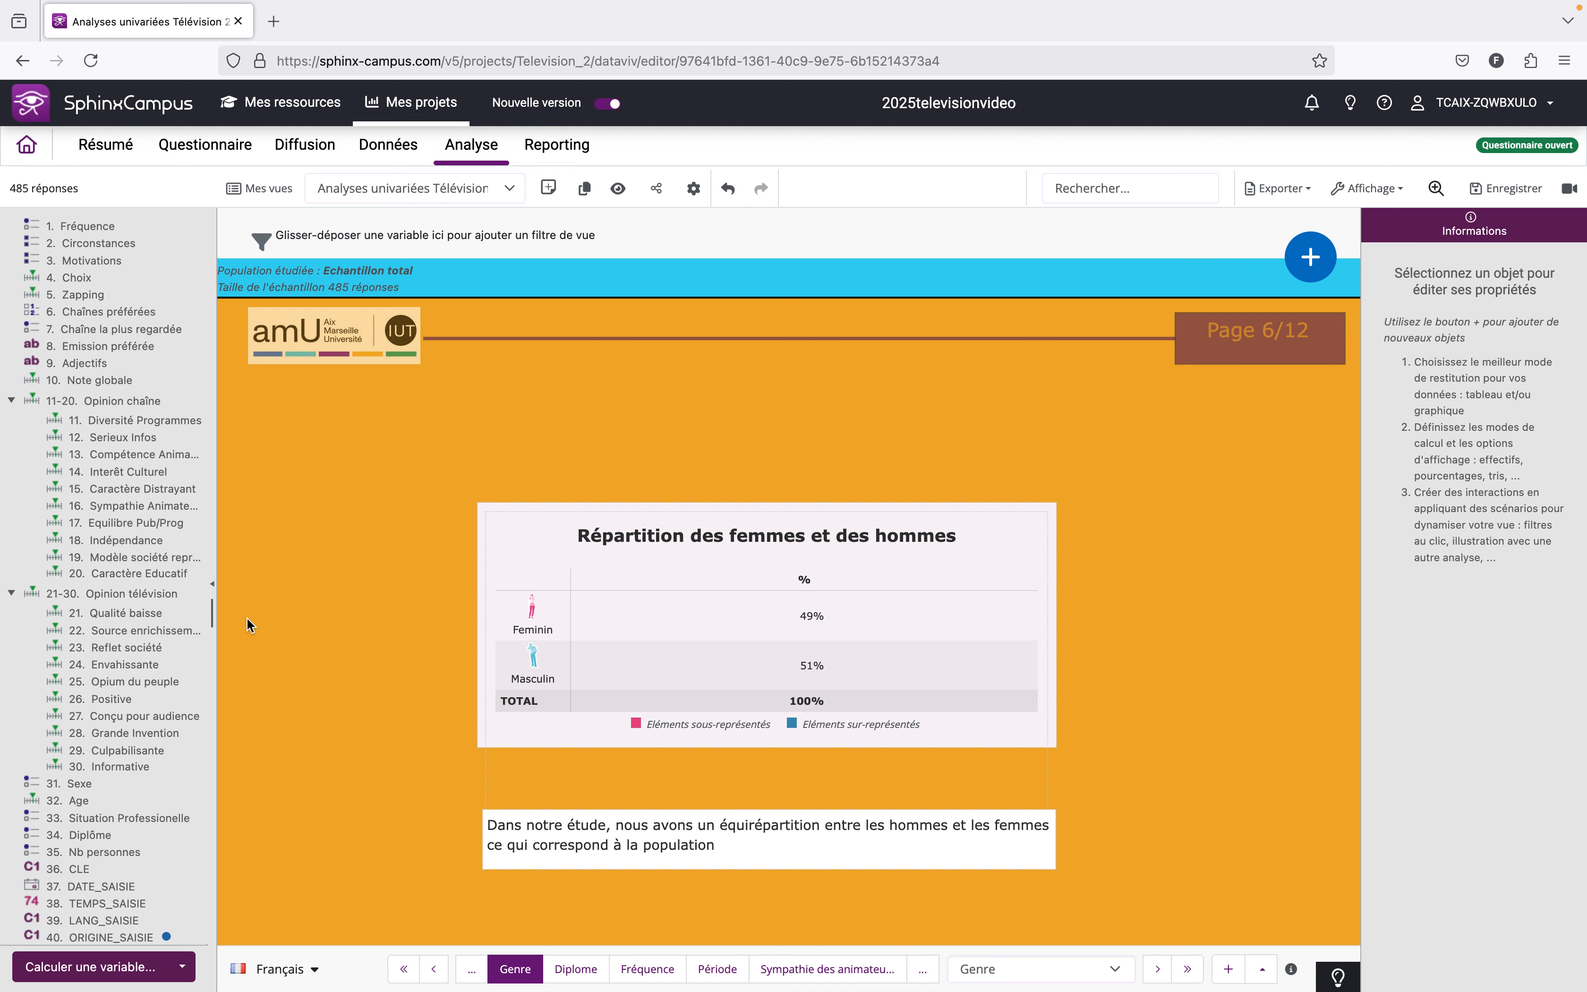